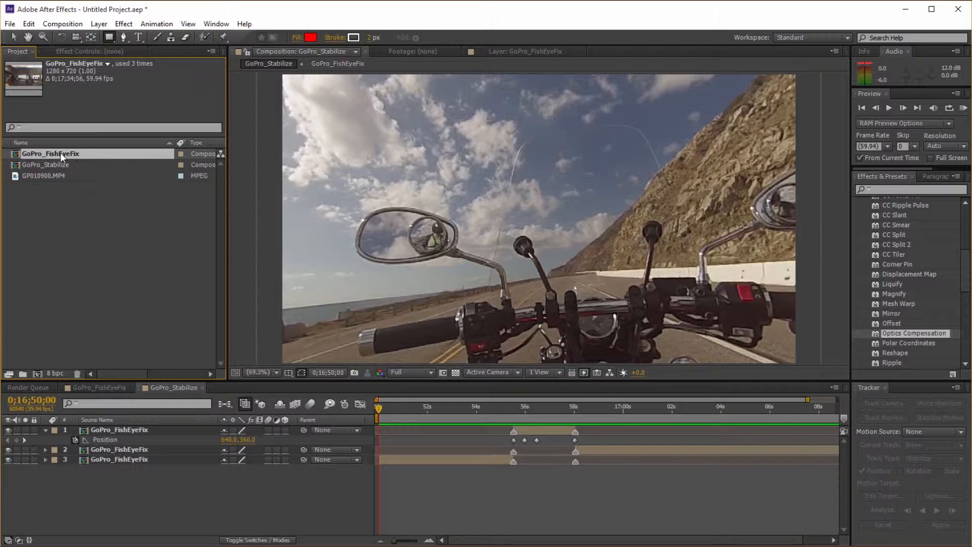
Step: Create a new composition from the GoPro_Stabilize composition and rename it GoPro_CC
left_click(53, 166)
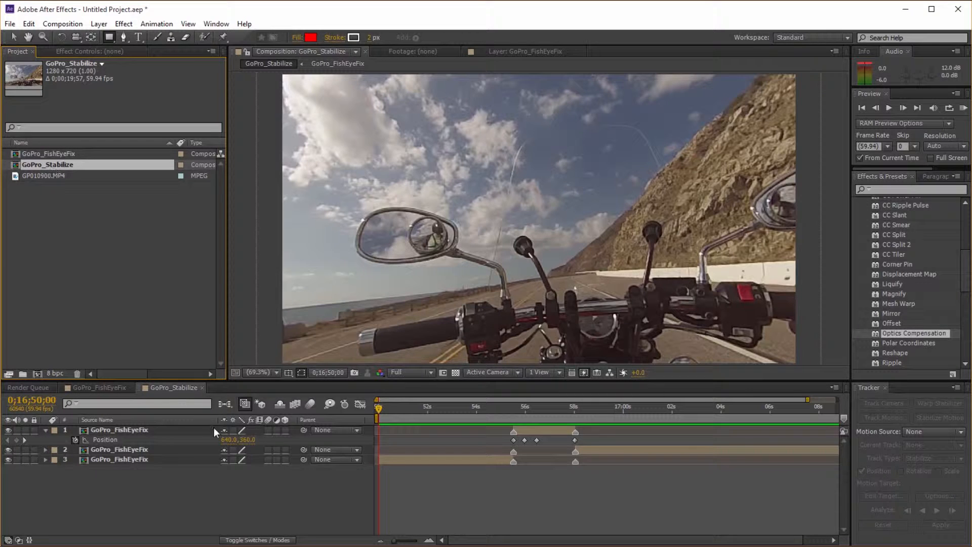
left_click_drag(60, 164, 37, 374)
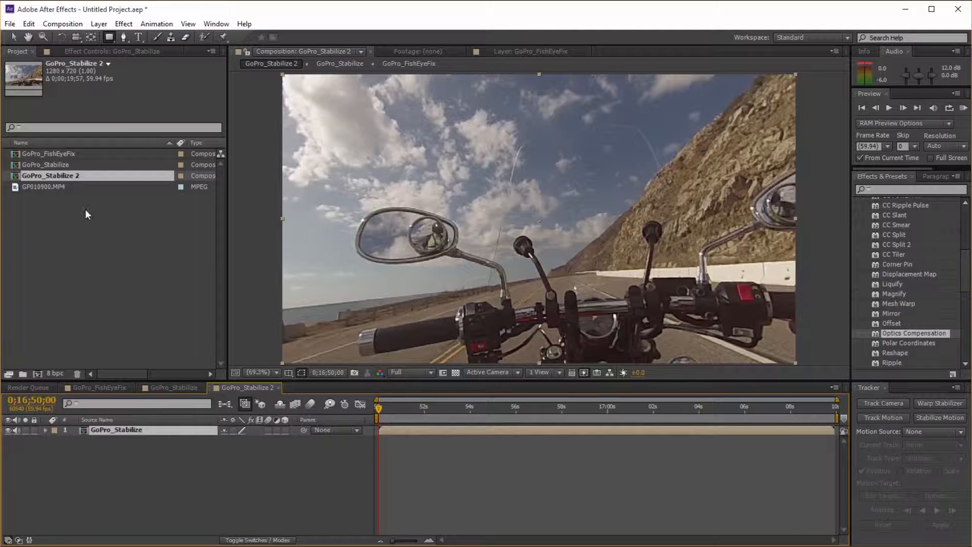
left_click(71, 175)
key("Return")
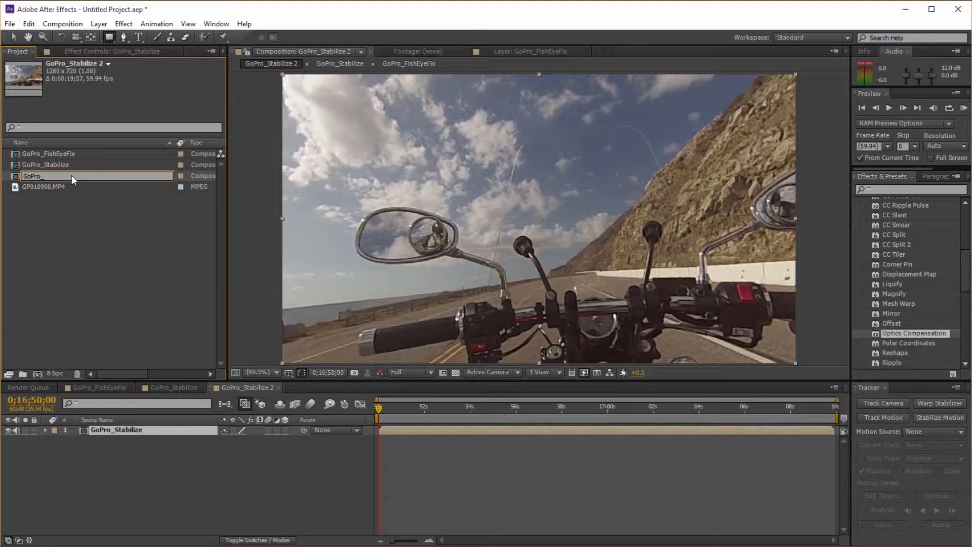
type("GoPro_CC")
key("Return")
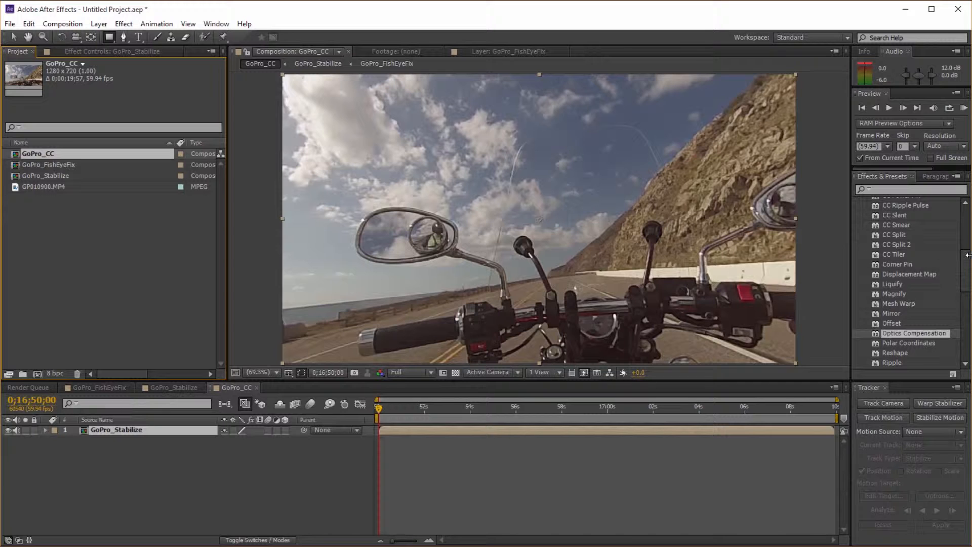
Step: Apply the Curves effect from the Color Correction category to the GoPro_Stabilize layer
left_click_drag(967, 268, 968, 231)
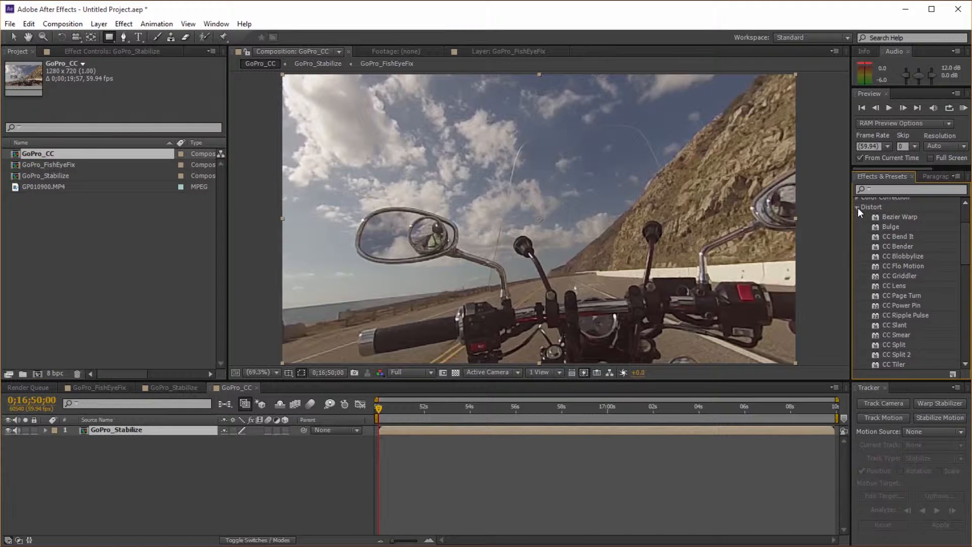
left_click(858, 208)
scroll(888, 227, "up", 1)
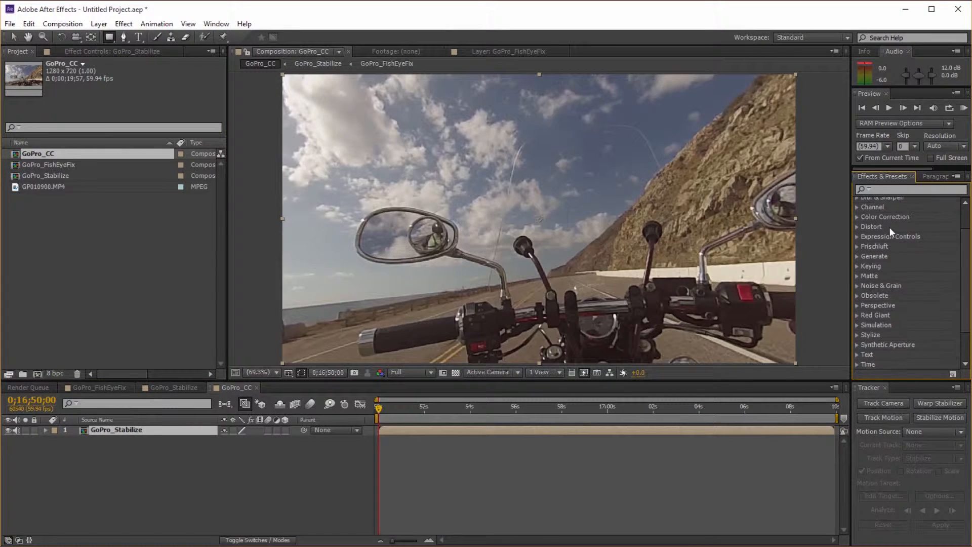
left_click(857, 217)
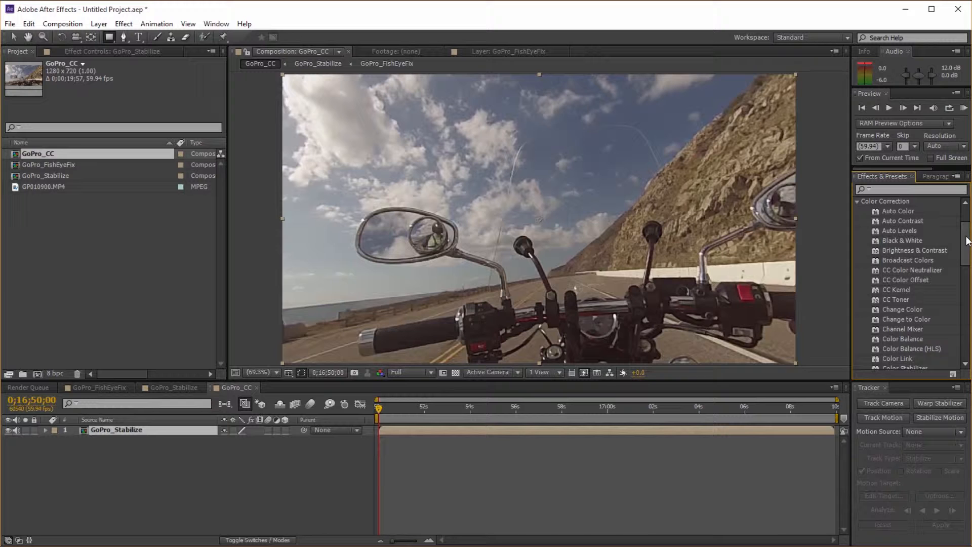
left_click_drag(968, 241, 959, 273)
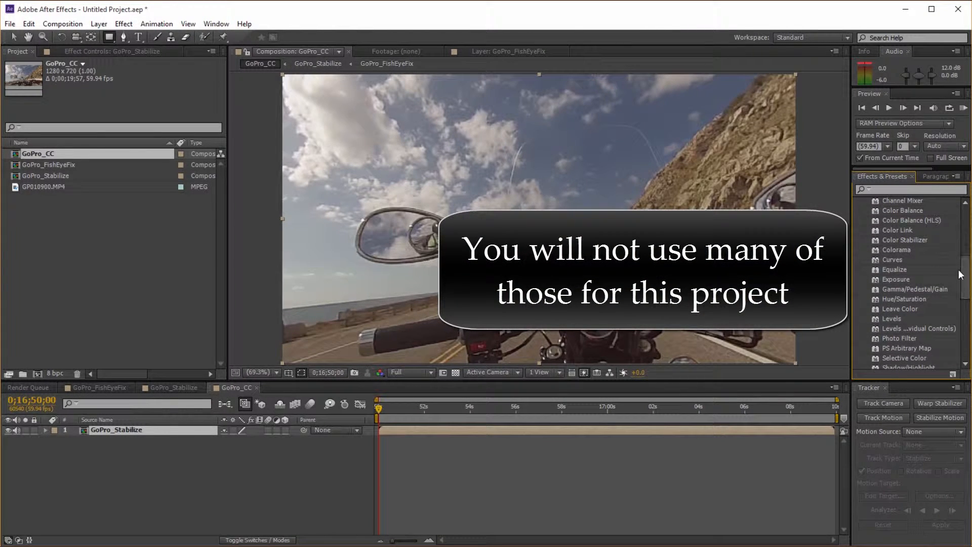
left_click(895, 259)
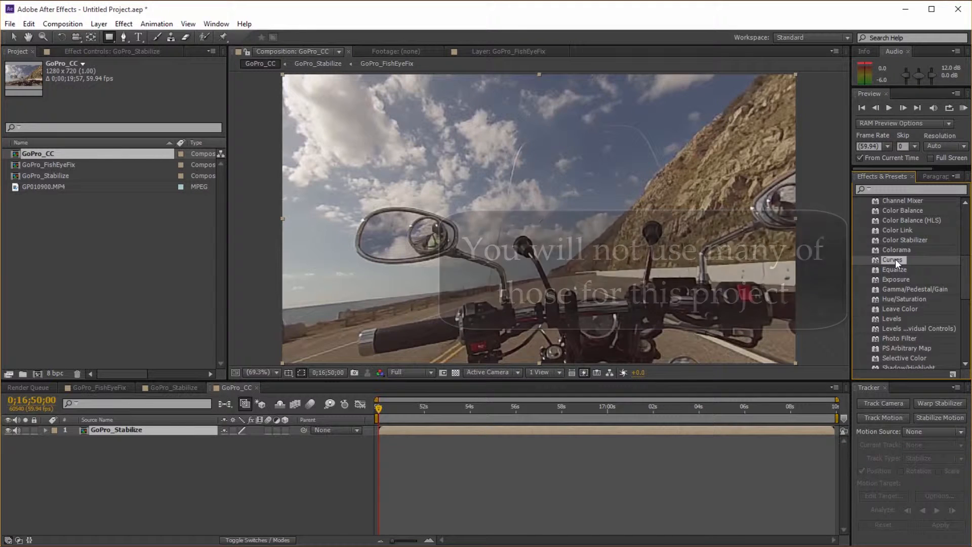
left_click_drag(895, 259, 530, 258)
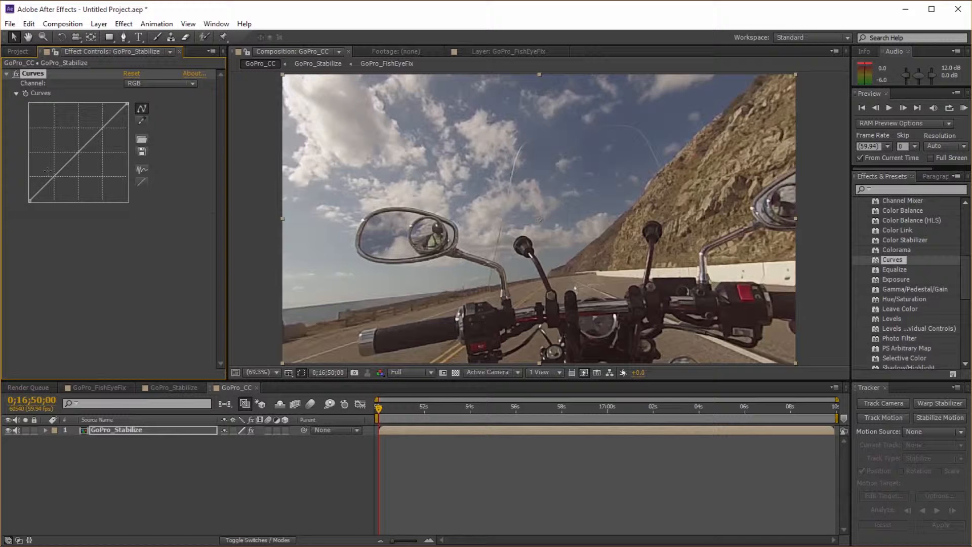
Step: Bend the RGB curve into a gentle S by lowering the shadows slightly and raising the highlights
left_click_drag(55, 176, 55, 179)
left_click_drag(102, 134, 100, 127)
left_click(139, 83)
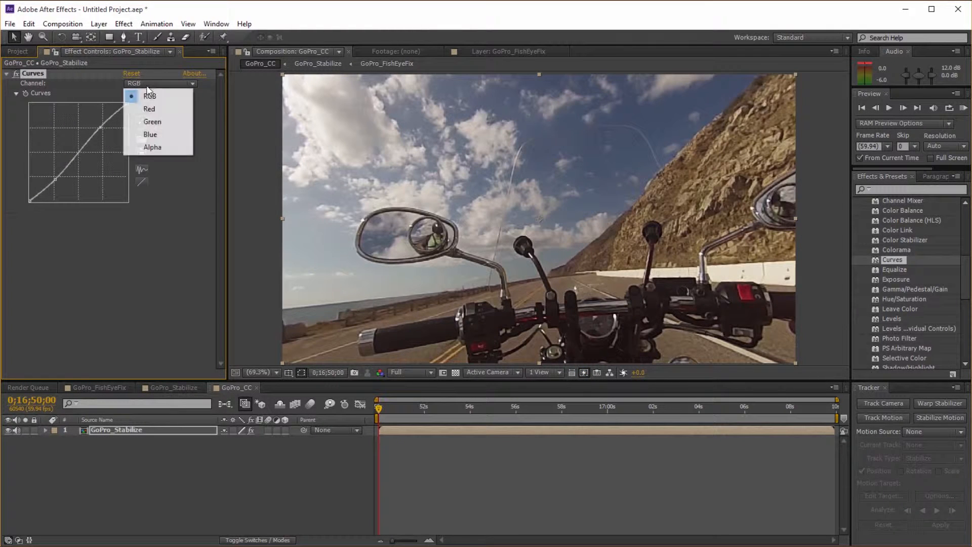
left_click(100, 127)
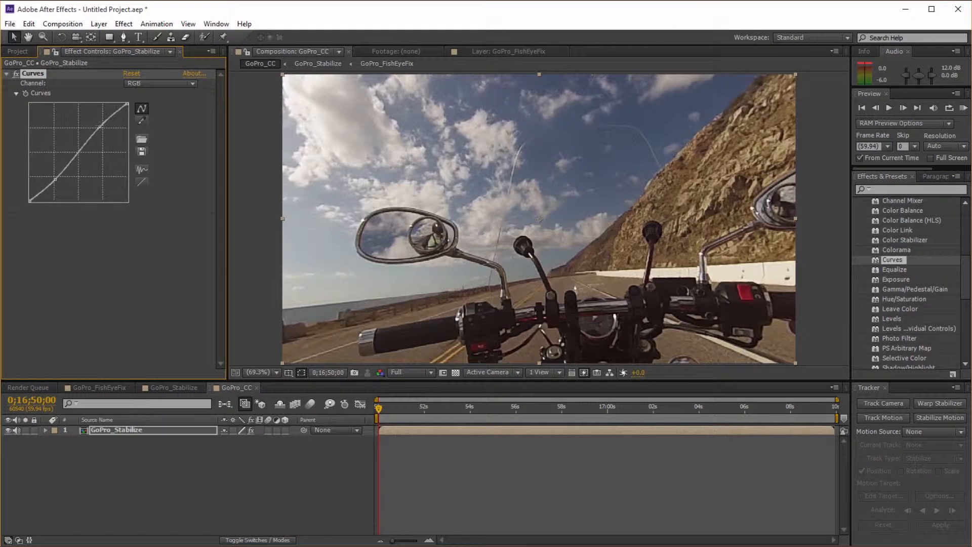
Step: Compare the shot with the Curves effect disabled and enabled, and collapse its settings
left_click(15, 74)
left_click(15, 74)
left_click(16, 74)
left_click(15, 74)
left_click(15, 74)
left_click(15, 74)
left_click(15, 75)
left_click(16, 75)
left_click(16, 74)
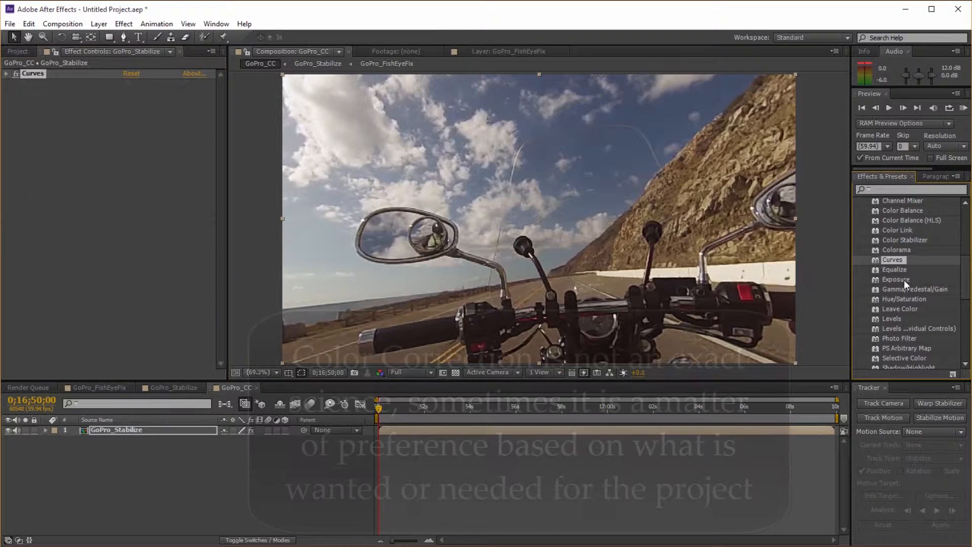
Step: Add the Exposure effect to the layer with Exposure set to 0.22, and compare the shot with and without it
left_click(903, 279)
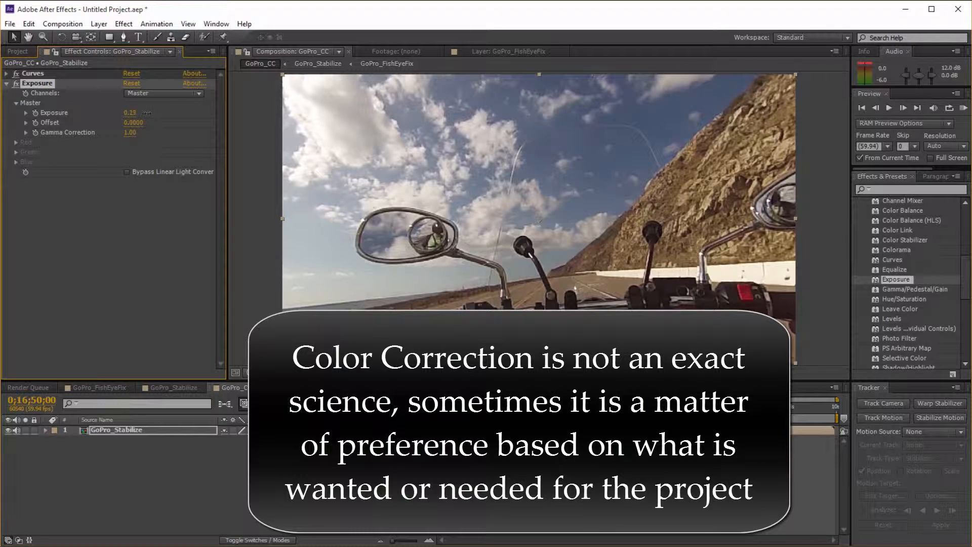
left_click_drag(142, 114, 144, 115)
left_click(17, 84)
left_click(16, 85)
left_click(17, 84)
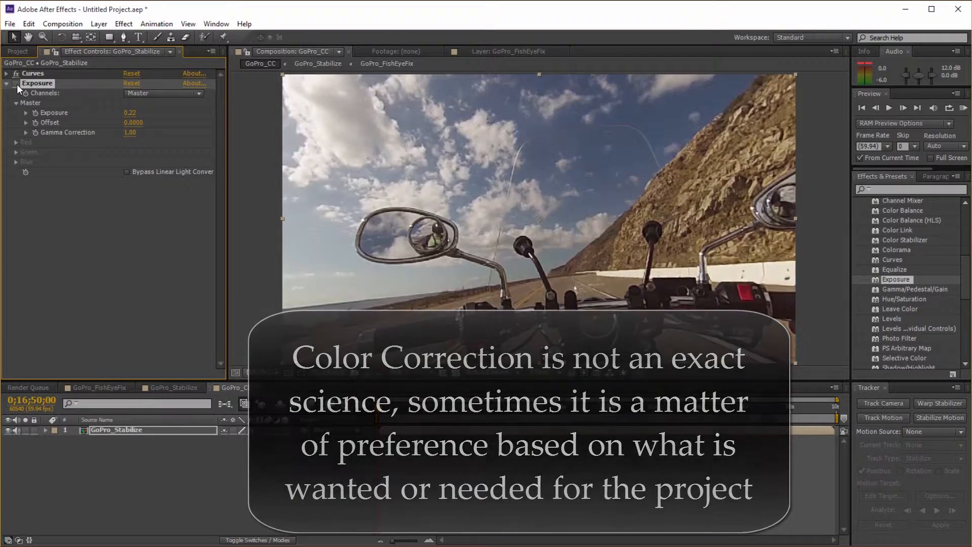
left_click(17, 84)
left_click(17, 84)
left_click(17, 84)
Step: Add the Hue/Saturation effect to the layer with Master Saturation set to 15, and collapse its settings
left_click_drag(904, 299, 439, 266)
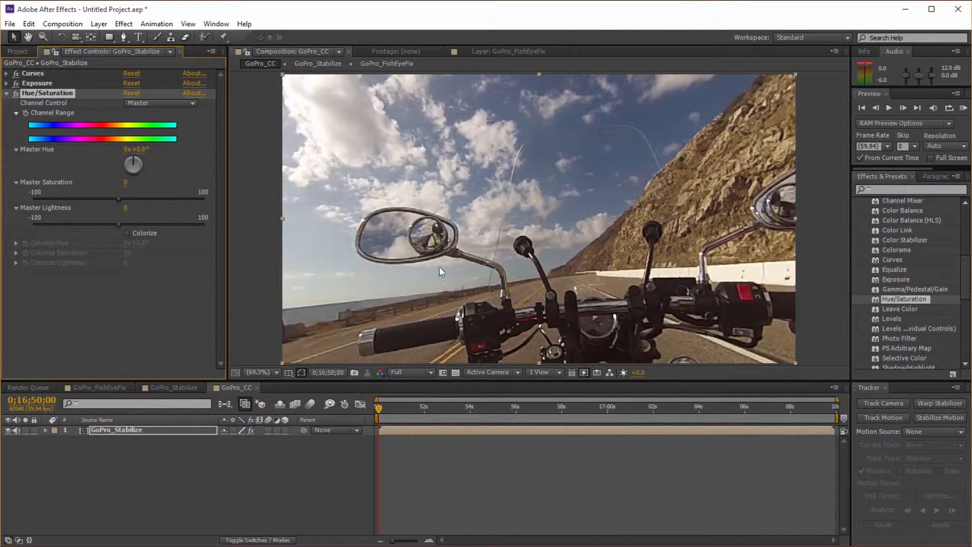
left_click(119, 199)
left_click_drag(132, 202, 131, 201)
left_click(15, 93)
left_click(6, 94)
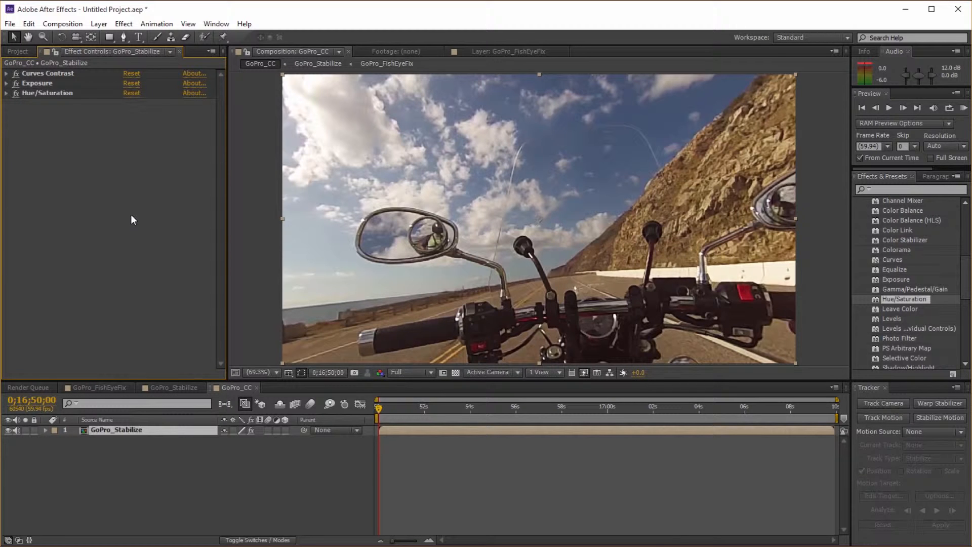
Step: Duplicate the GoPro_Stabilize layer in the GoPro_CC composition
left_click(118, 471)
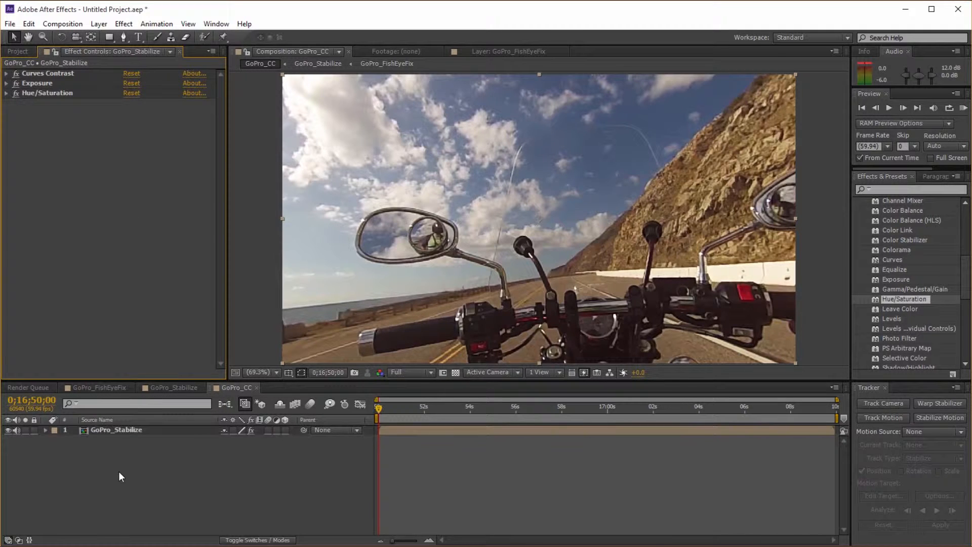
left_click(132, 430)
key("ctrl+d")
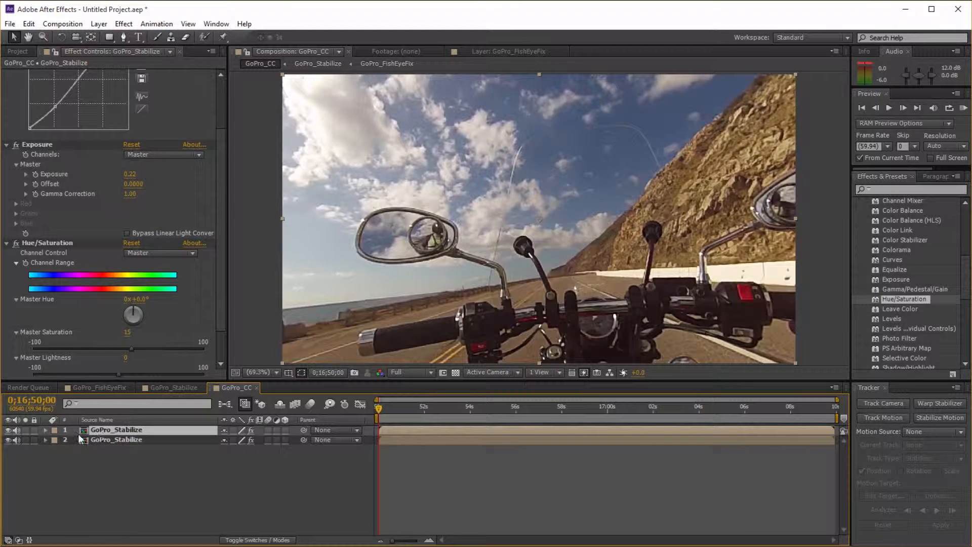
Step: Delete all effects from the upper GoPro_Stabilize copy and mute the audio of both layers
scroll(105, 231, "up", 3)
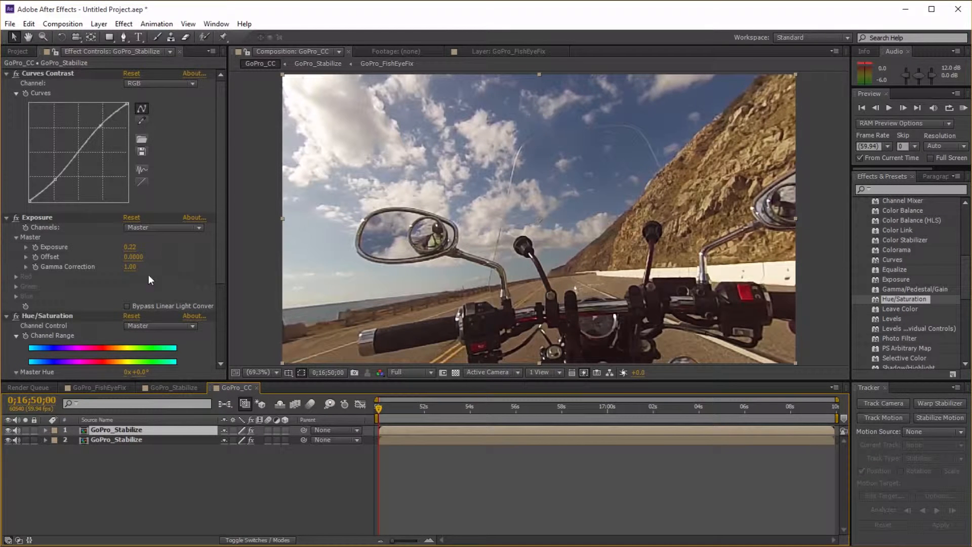
left_click(59, 73)
scroll(59, 73, "down", 10)
key("ctrl+a")
key("Delete")
left_click(83, 470)
left_click_drag(17, 430, 17, 454)
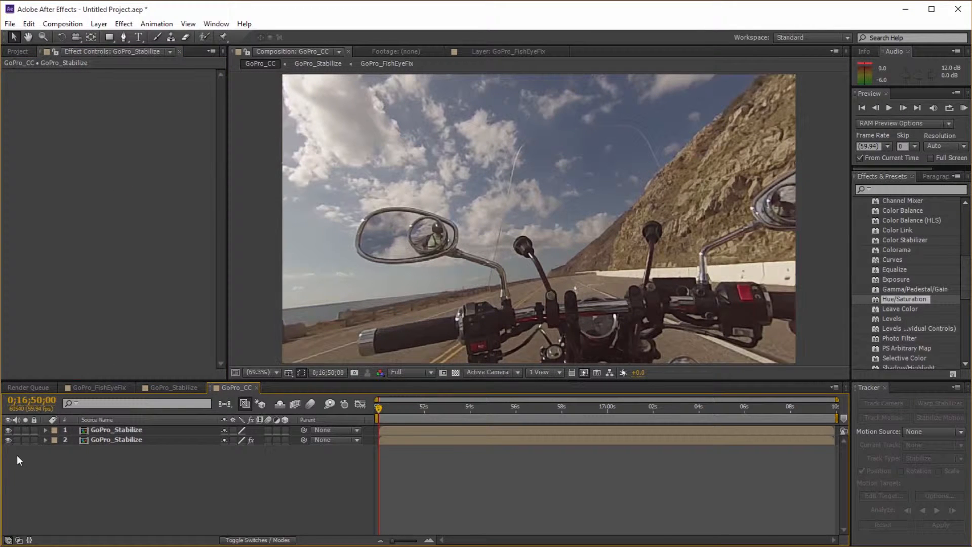
Step: Compare the original and corrected footage by toggling the upper layer's visibility, leaving that layer hidden
left_click(9, 430)
left_click(9, 430)
left_click(8, 431)
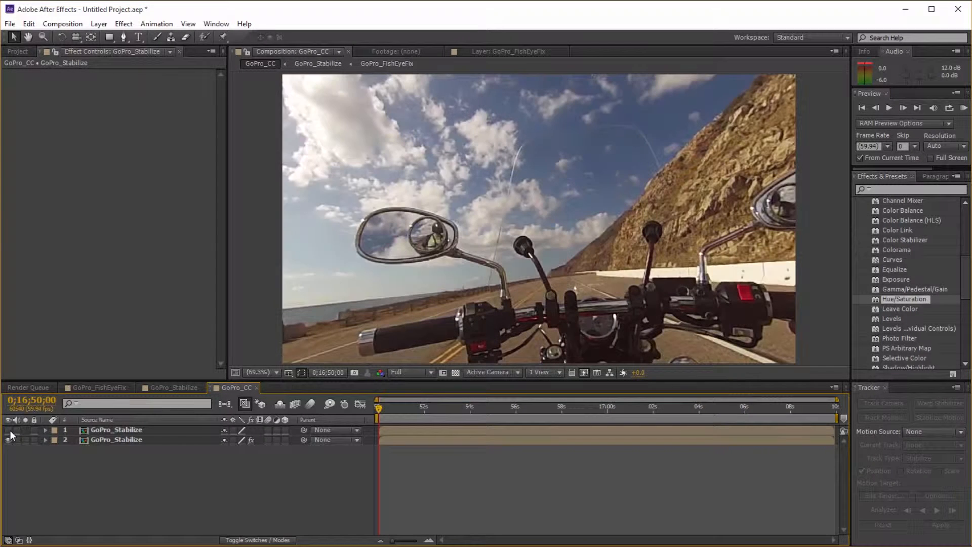
left_click(10, 431)
left_click(10, 432)
left_click(10, 431)
left_click(10, 431)
left_click(10, 431)
left_click(9, 432)
left_click(9, 431)
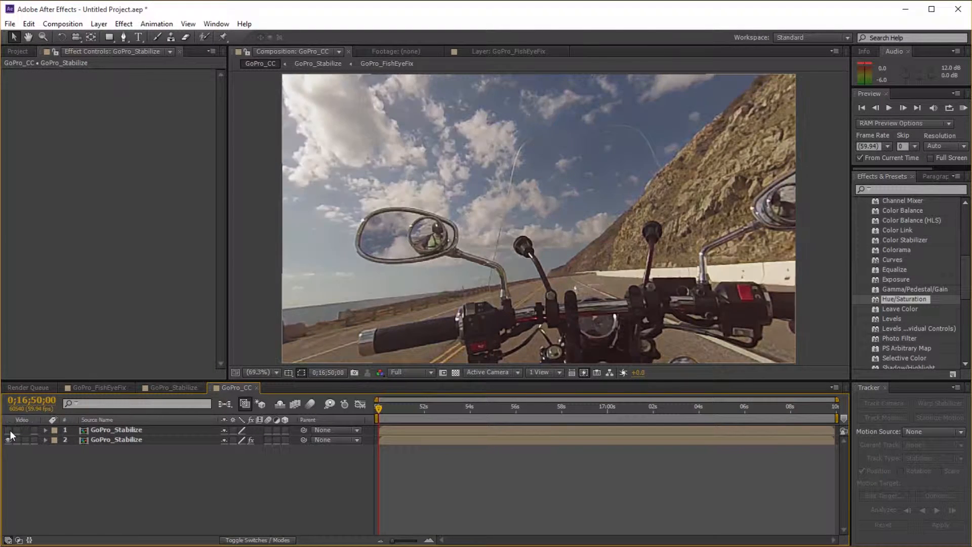
Step: Add the Vibrance effect to the lower GoPro_Stabilize layer with Vibrance set to 28, and collapse its settings
left_click(95, 438)
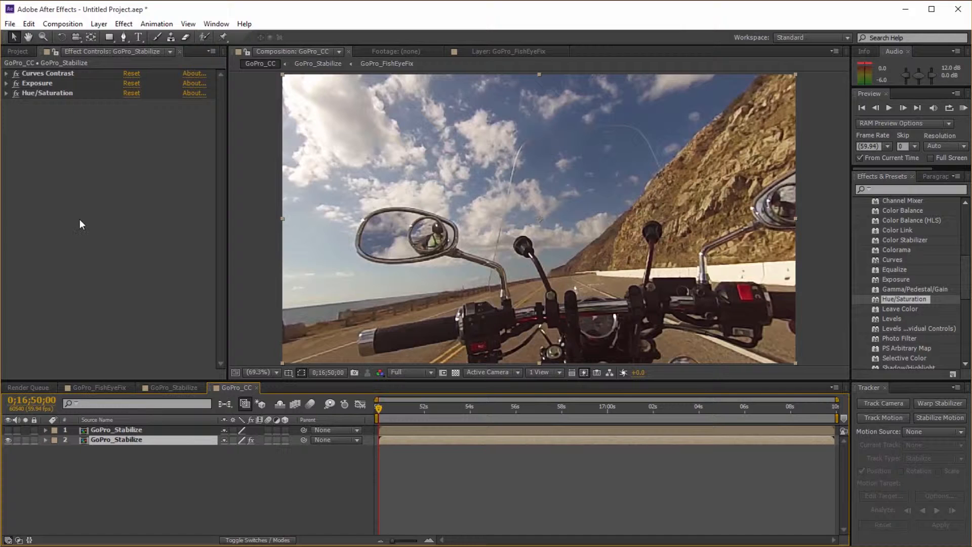
scroll(906, 299, "down", 3)
double_click(896, 316)
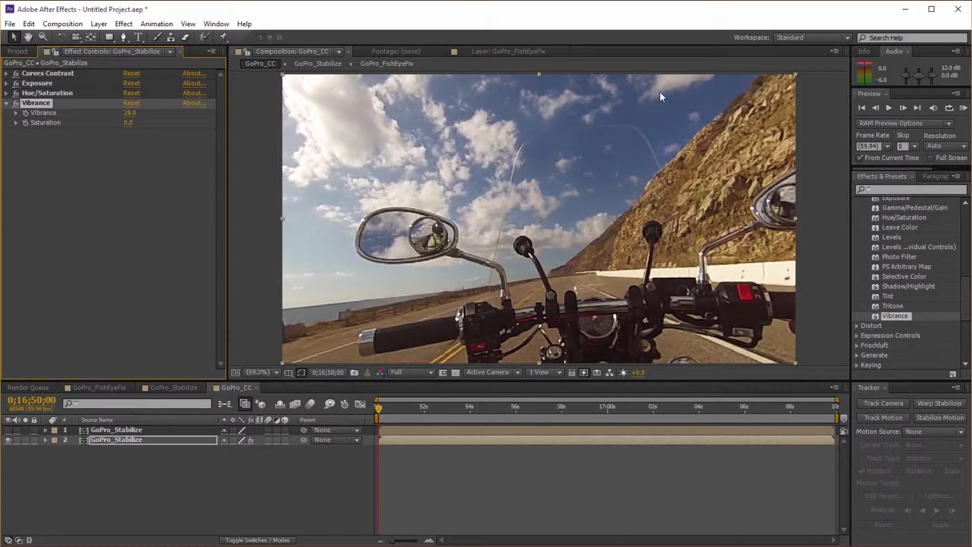
left_click(6, 103)
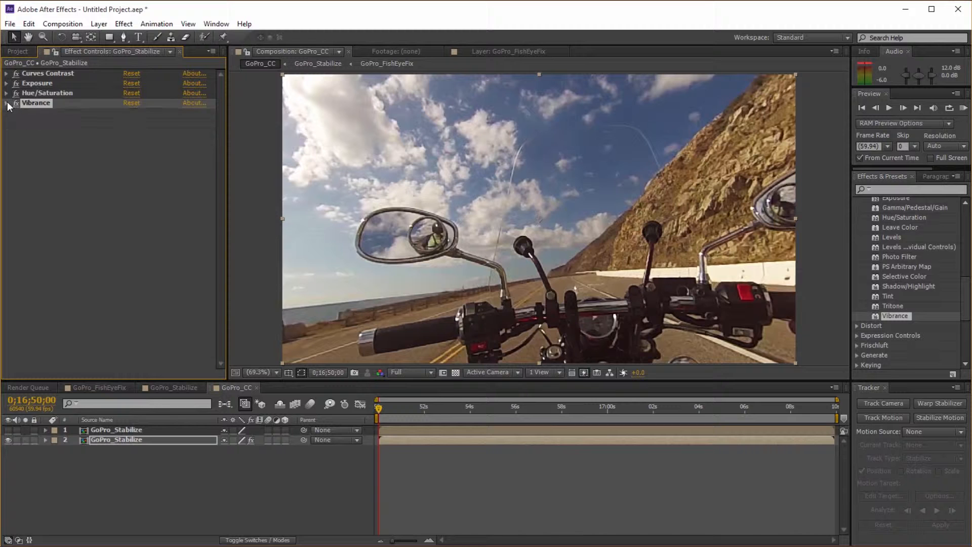
Step: Add a second Curves effect named Curves Color to the lower layer and switch it to the Red channel
scroll(966, 294, "up", 3)
left_click_drag(891, 257, 602, 264)
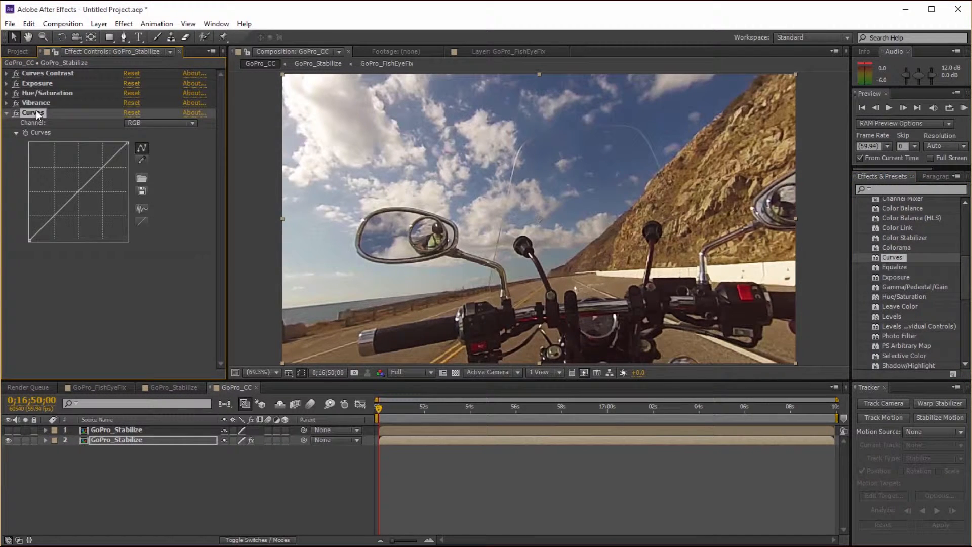
key("Return")
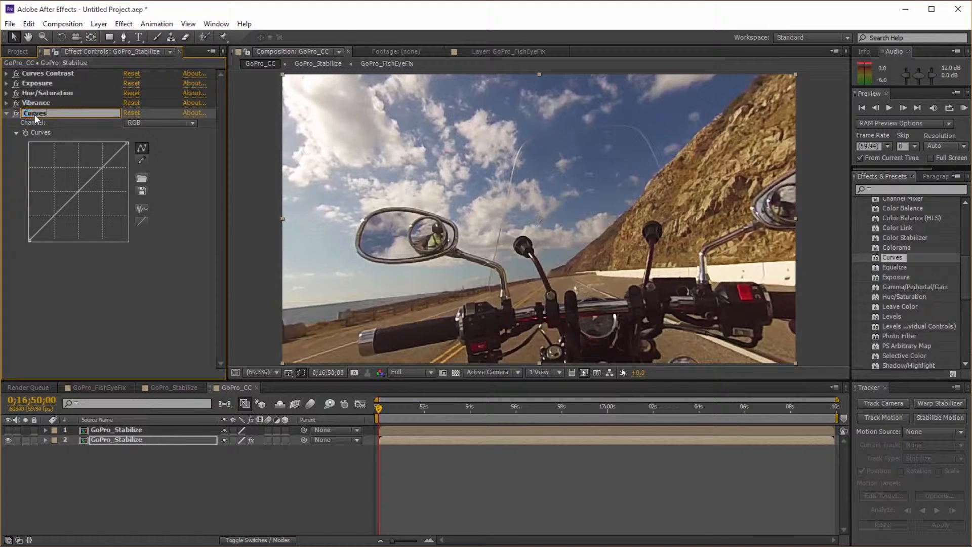
type("Curves Color")
key("Return")
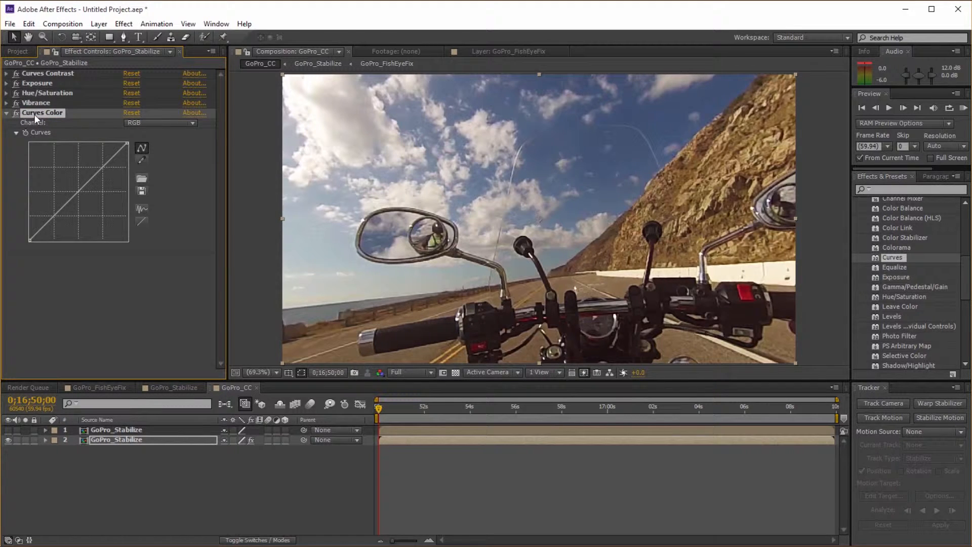
left_click(167, 123)
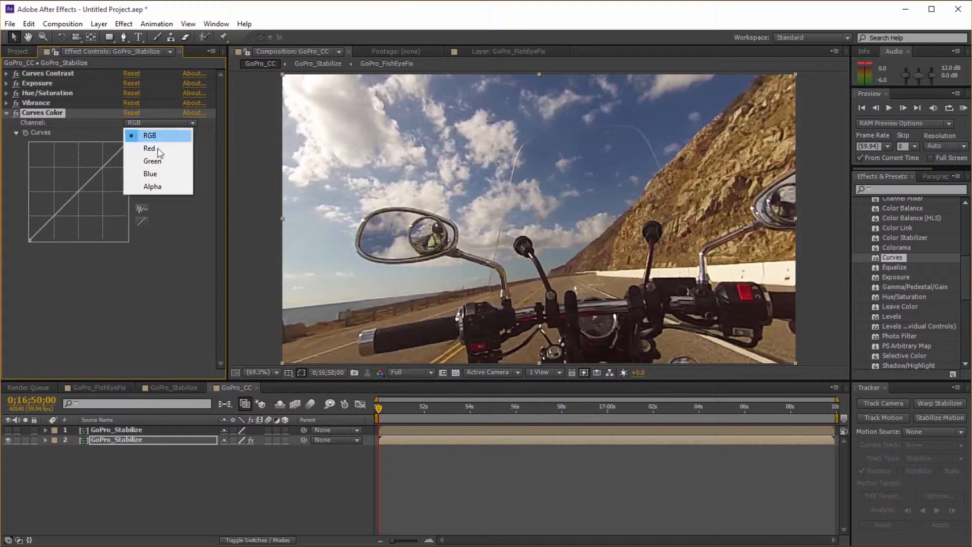
left_click(154, 150)
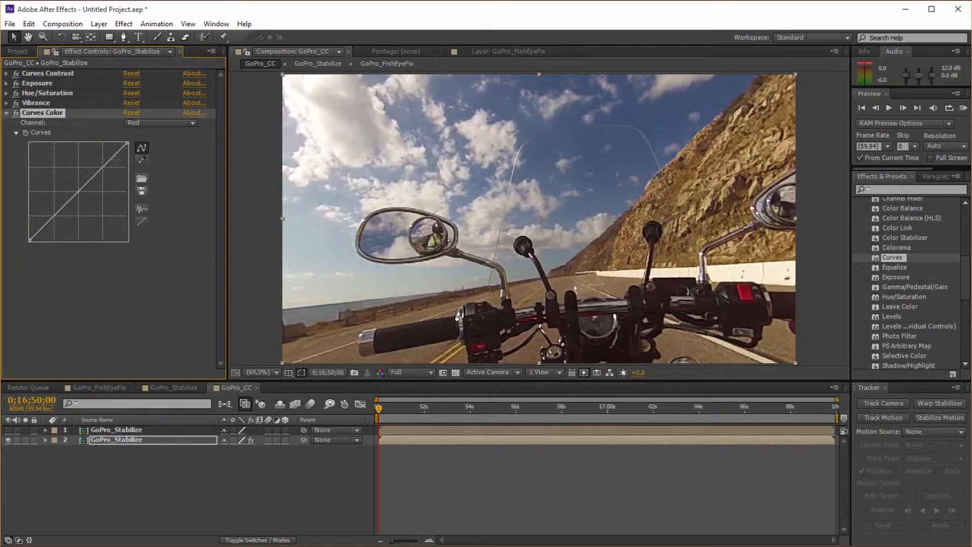
Step: Try boosting the red highlights with three points on the Curves Color curve, and reset it to a straight line
left_click(54, 215)
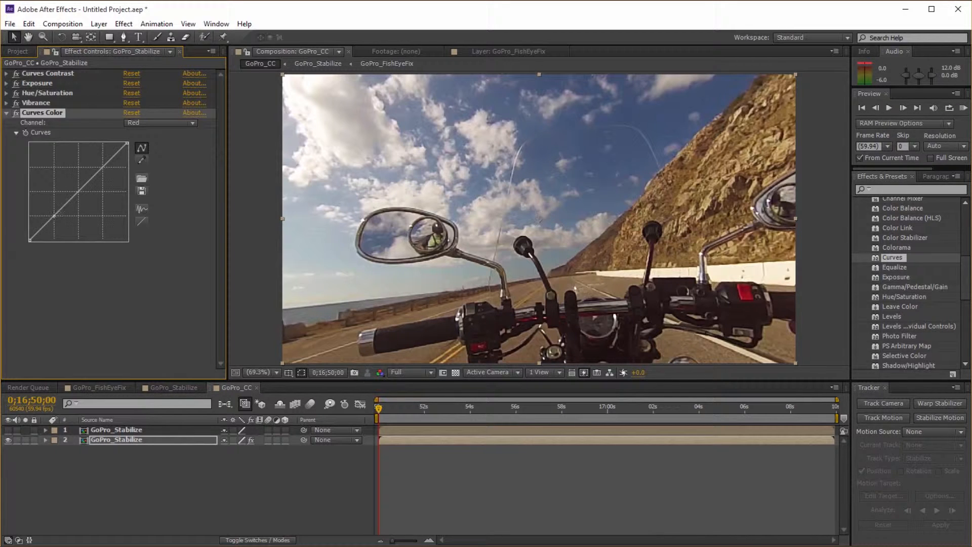
left_click(80, 191)
left_click(103, 168)
left_click_drag(54, 216, 77, 193)
left_click_drag(103, 167, 101, 162)
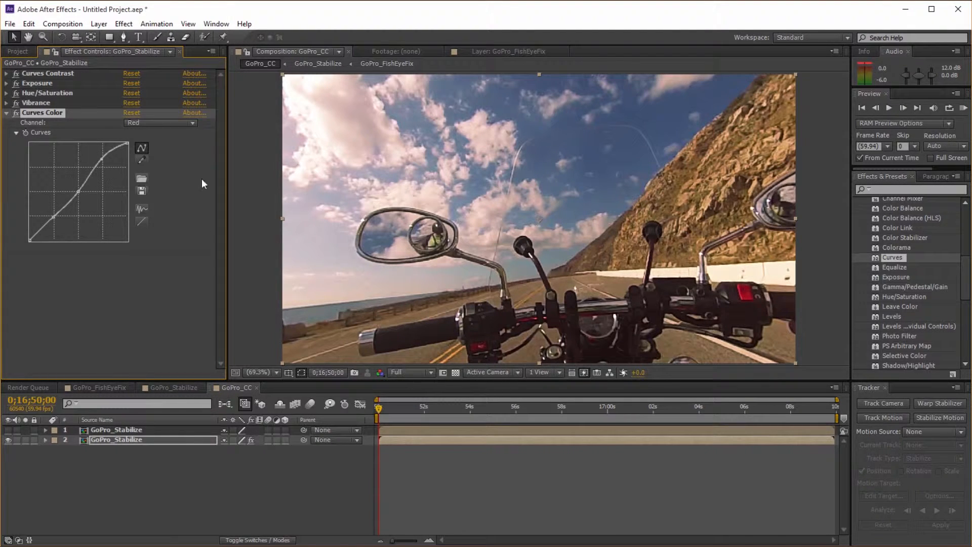
left_click(143, 221)
left_click(144, 221)
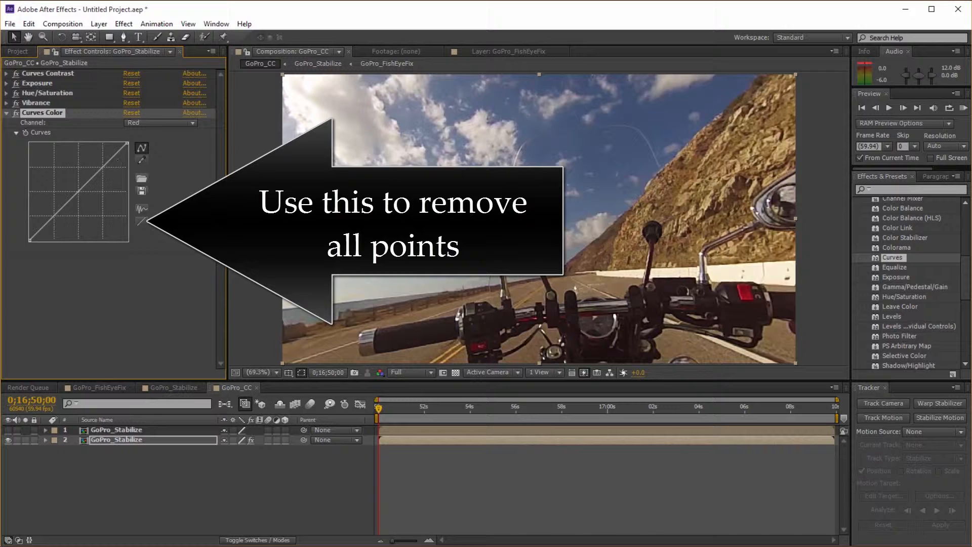
Step: Slightly lower the shadows of the Curves Color effect's Red channel, using a shadow point and a point near the middle
left_click(78, 191)
left_click_drag(54, 215, 54, 219)
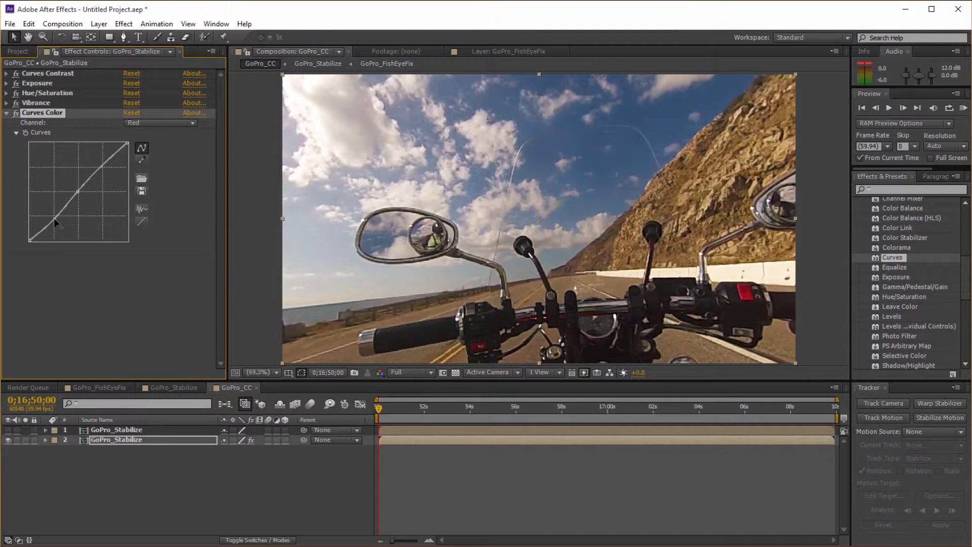
left_click_drag(83, 184, 85, 184)
Step: Switch Curves Color to the Blue channel, slightly adjust its curve with shadow, midtone and highlight points, and collapse the effect
left_click(167, 124)
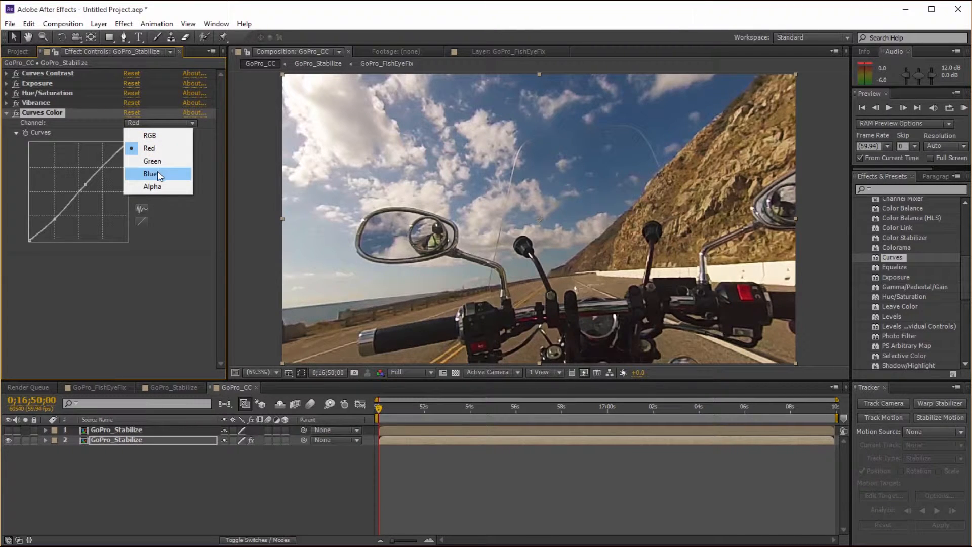
left_click(157, 174)
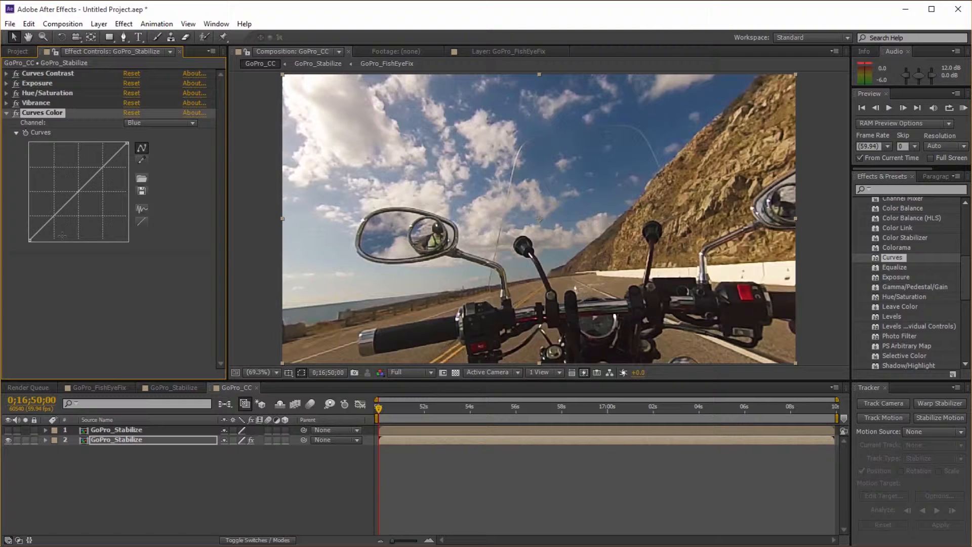
left_click_drag(55, 217, 55, 215)
left_click(79, 189)
left_click(102, 167)
left_click(6, 113)
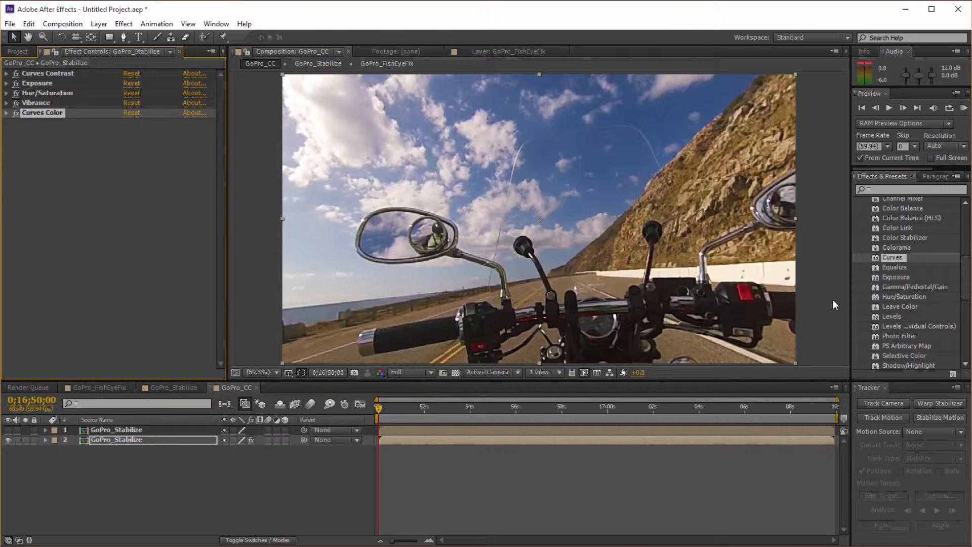
Step: Find the Sharpen effect, add it to the footage with Sharpen Amount 13, then clear the effect search and collapse its settings
left_click_drag(967, 293, 970, 270)
left_click(922, 188)
type("sharp")
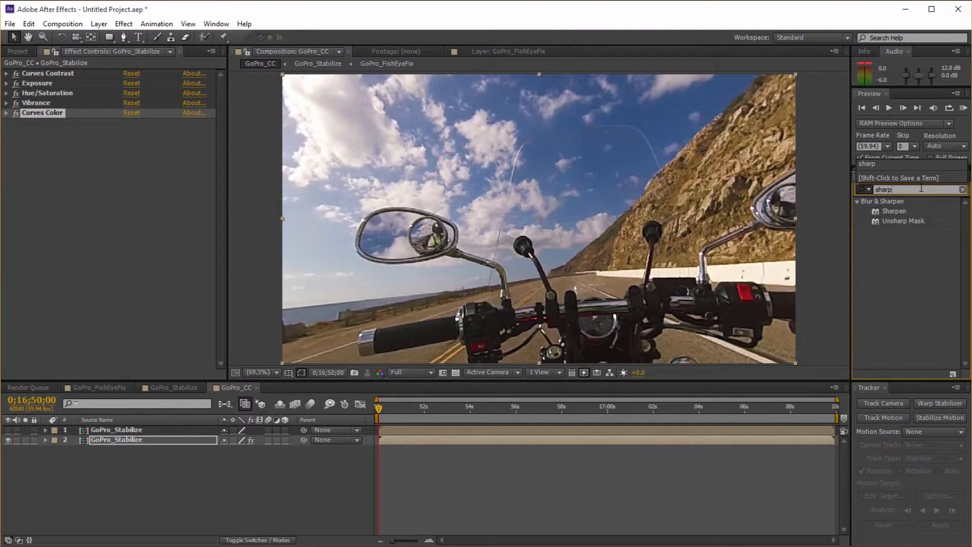
left_click_drag(904, 210, 706, 223)
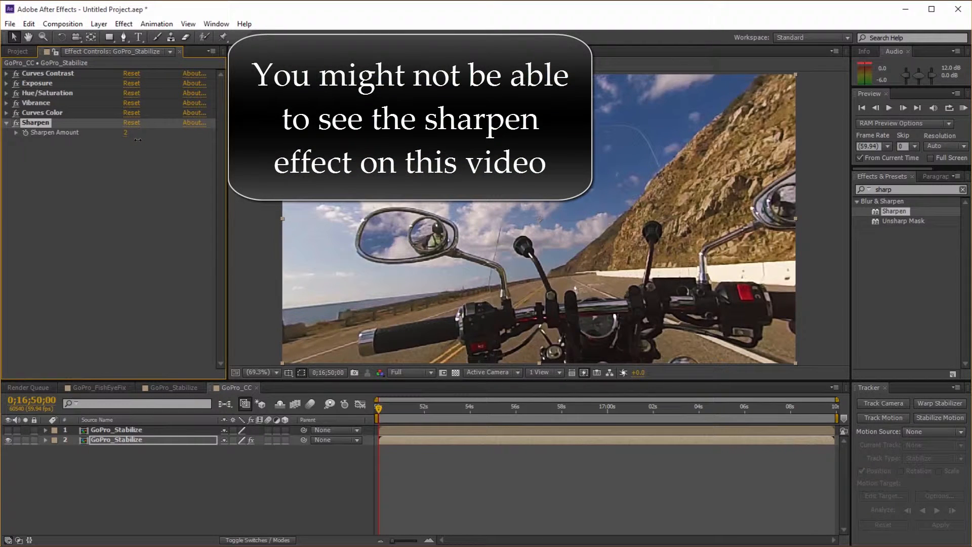
left_click_drag(143, 140, 146, 140)
left_click(17, 123)
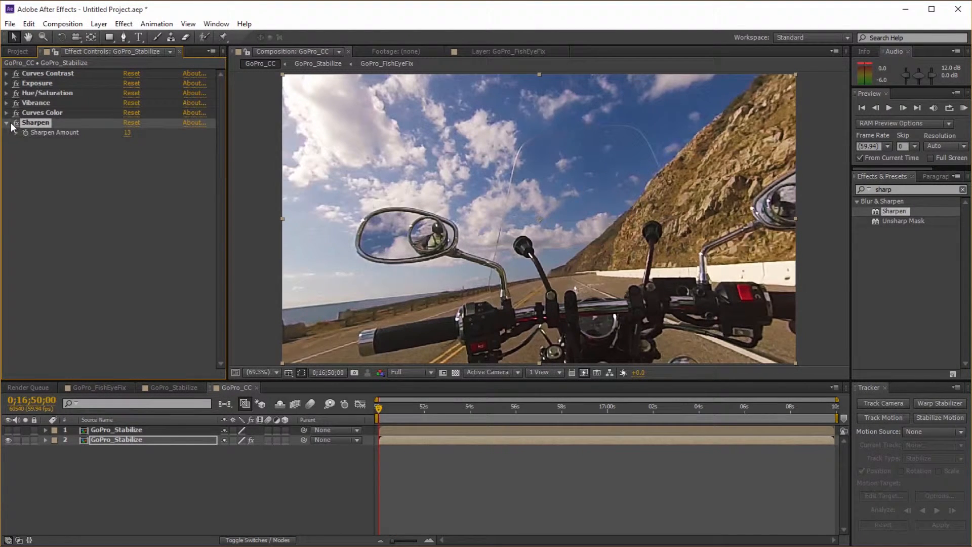
left_click(962, 190)
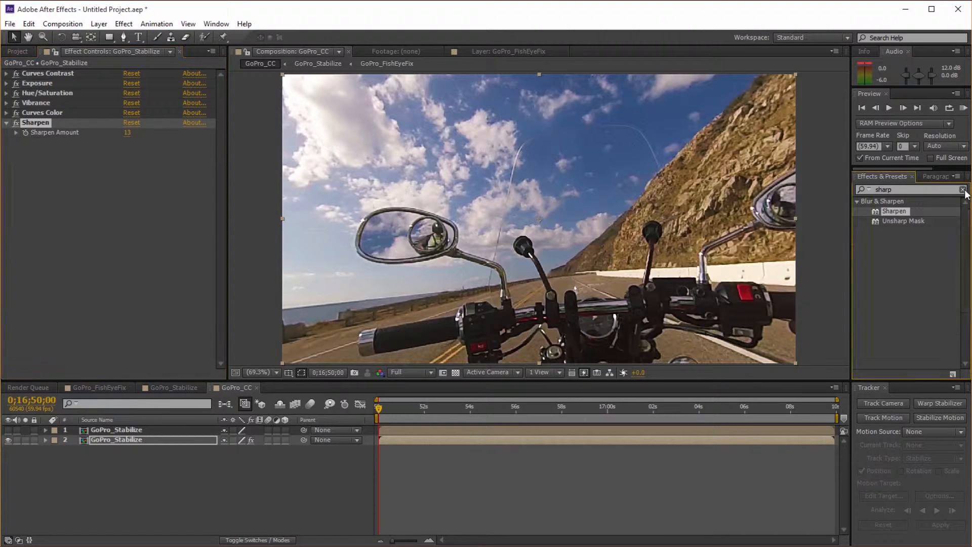
left_click(6, 124)
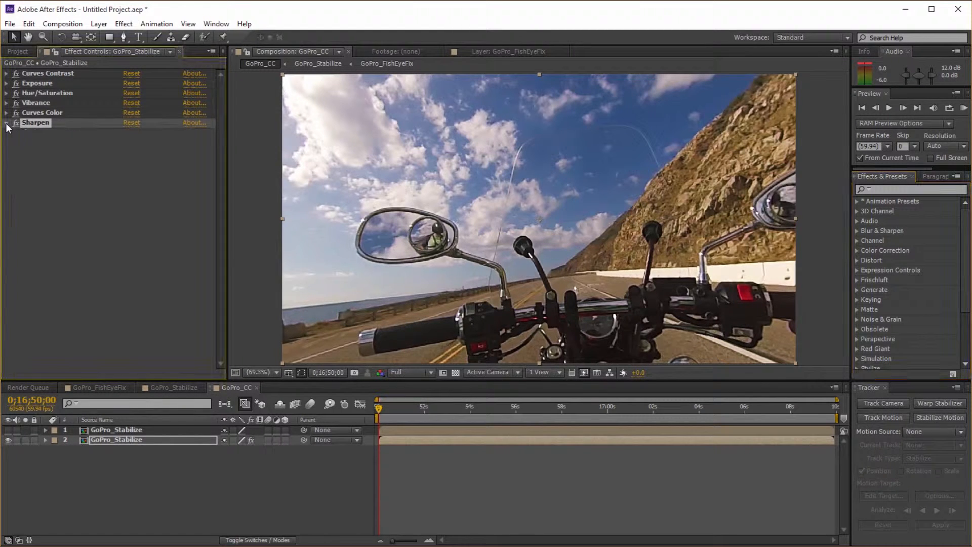
Step: Add the Levels effect from the Color Correction category to the visible GoPro_Stabilize layer
left_click(937, 202)
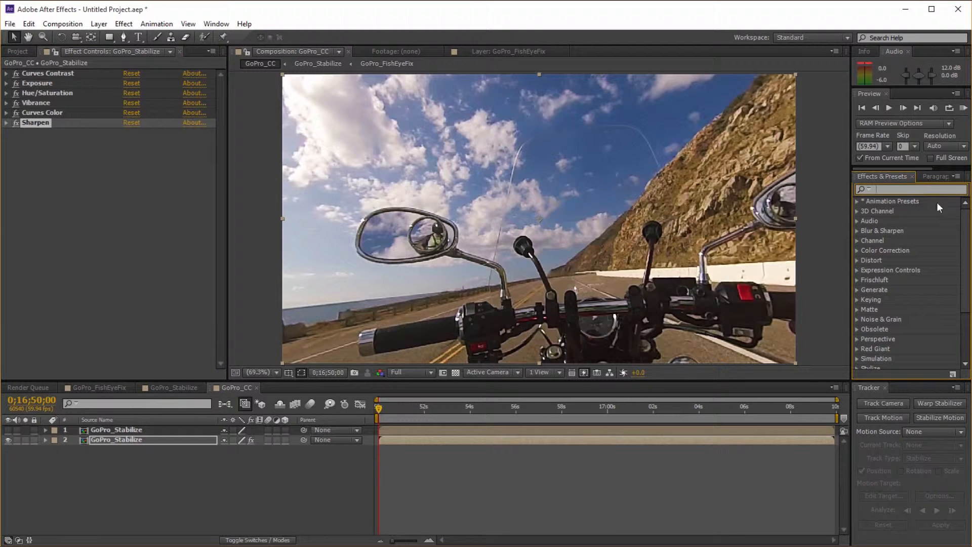
left_click(857, 248)
scroll(858, 249, "down", 2)
left_click_drag(968, 243, 967, 290)
left_click_drag(903, 269, 603, 275)
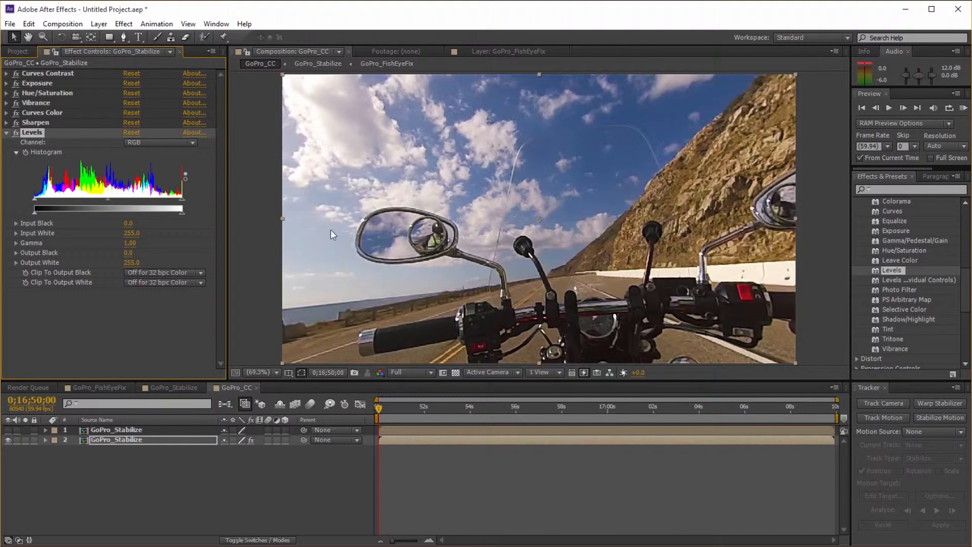
left_click(65, 72)
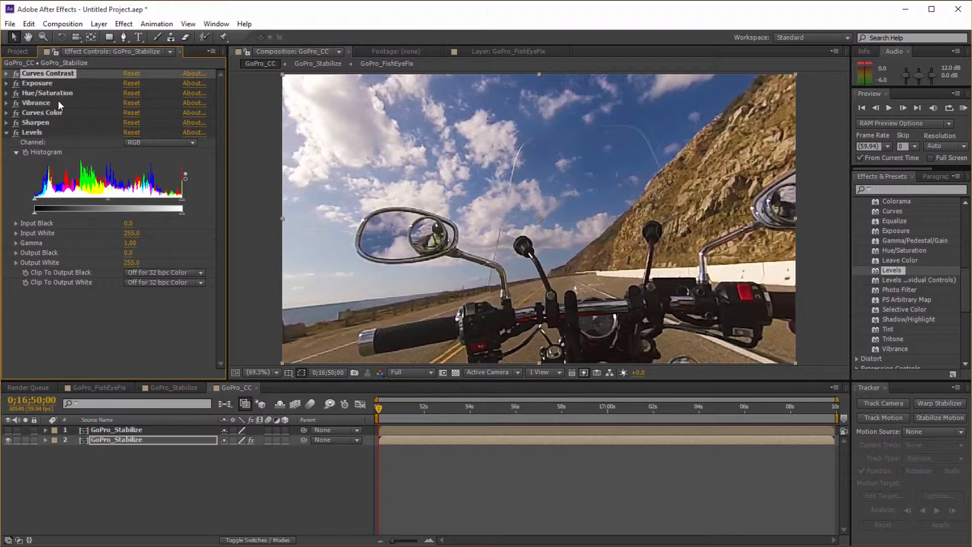
left_click(36, 134)
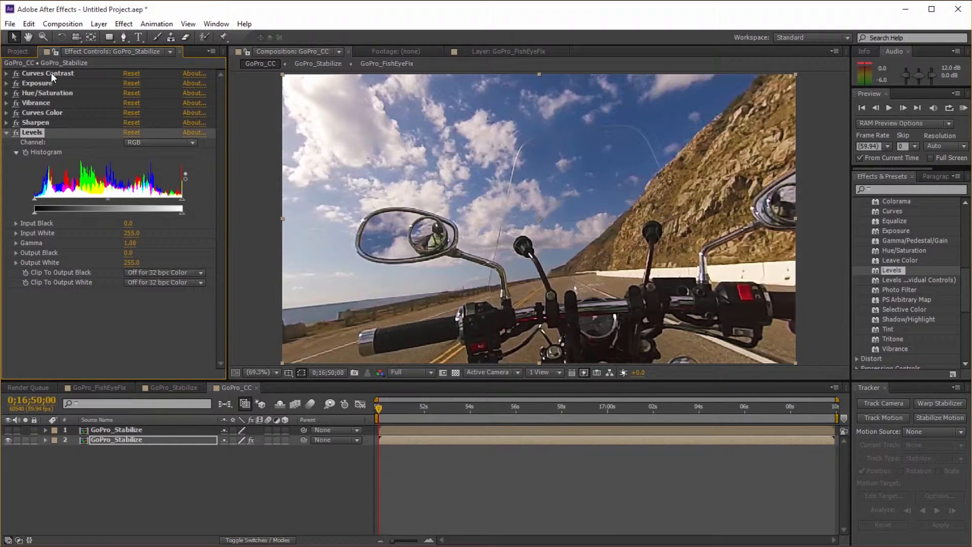
left_click(50, 72)
Step: Set the Levels effect's Input Black to 13 and its Gamma to 1.07 in the RGB channel
left_click(41, 131)
left_click_drag(32, 199, 42, 204)
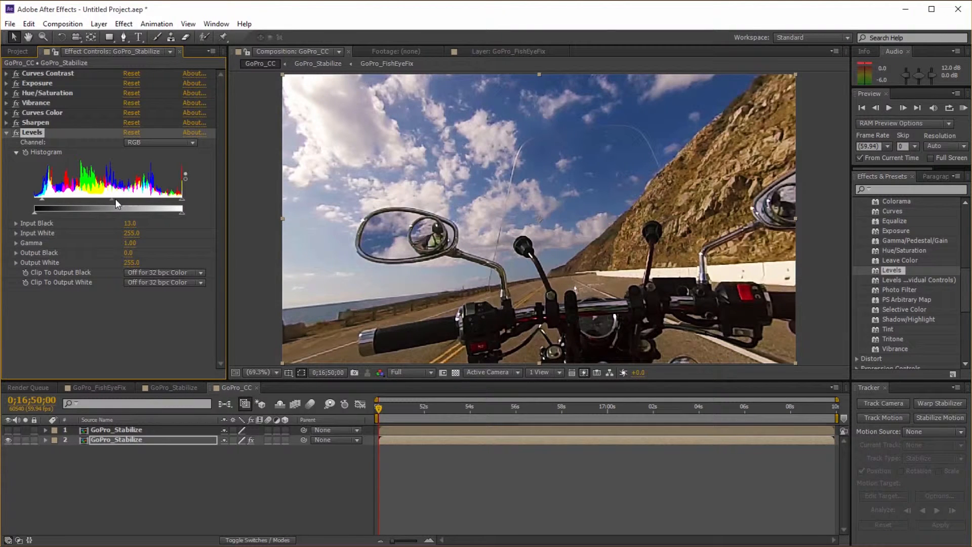
left_click_drag(114, 199, 111, 198)
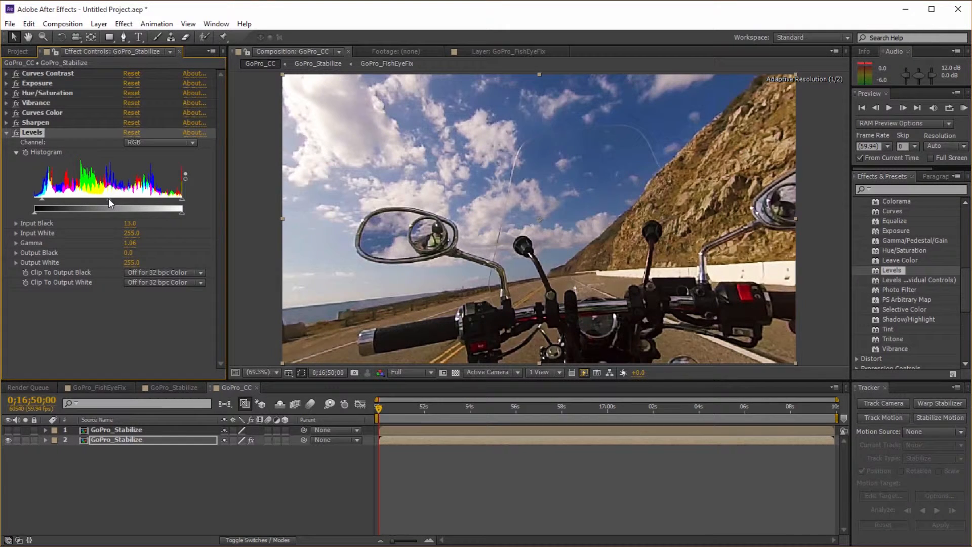
Step: Compare the footage with and without Levels by toggling the effect repeatedly, leaving it enabled, and collapse its settings
left_click(18, 132)
left_click(18, 131)
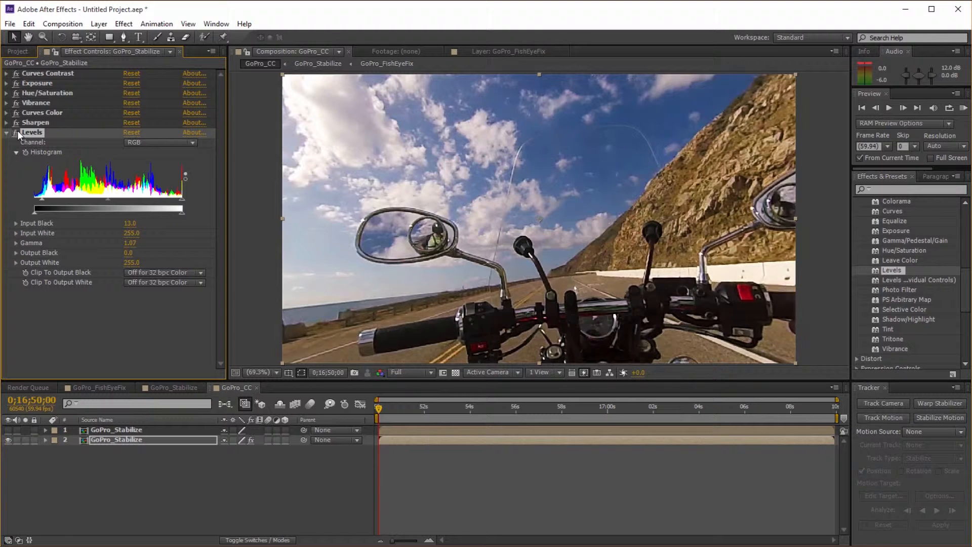
left_click(17, 130)
left_click(17, 131)
left_click(14, 134)
left_click(14, 134)
left_click(14, 134)
left_click(14, 133)
left_click(14, 133)
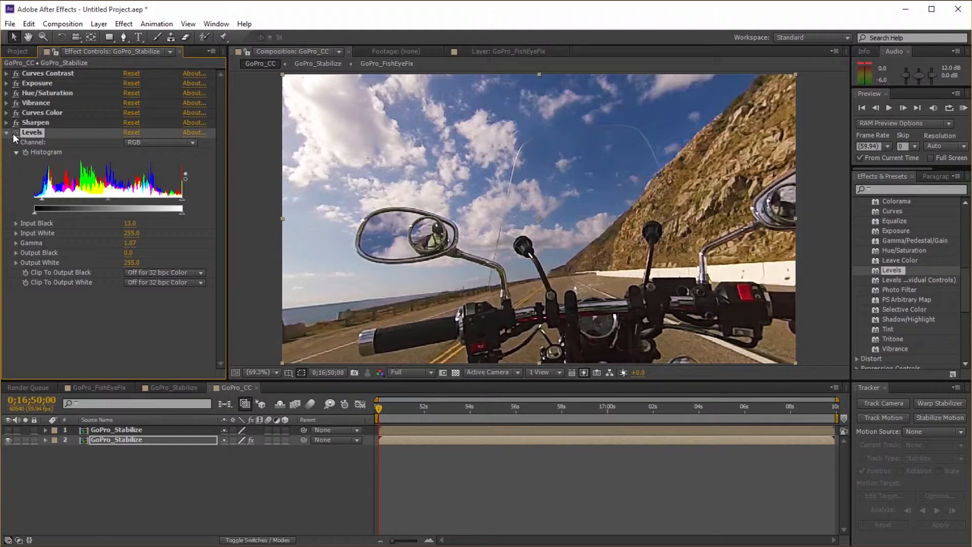
left_click(14, 133)
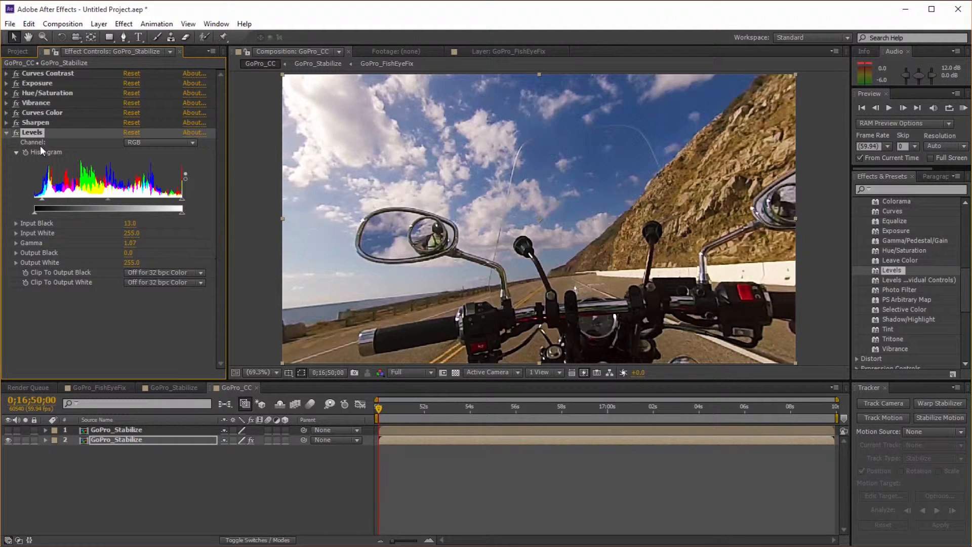
left_click(6, 133)
left_click(81, 218)
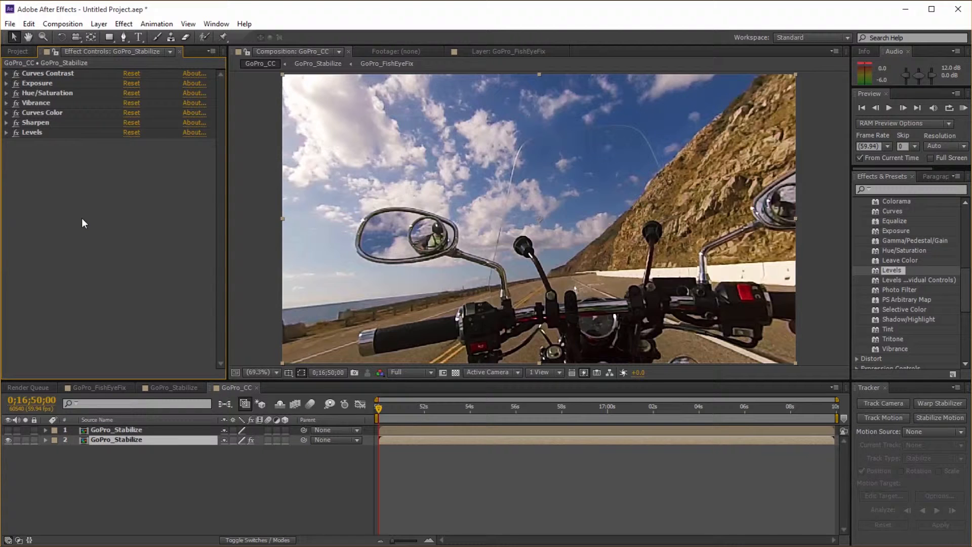
Step: Create a new composition from the GoPro_CC composition in the project
left_click(18, 51)
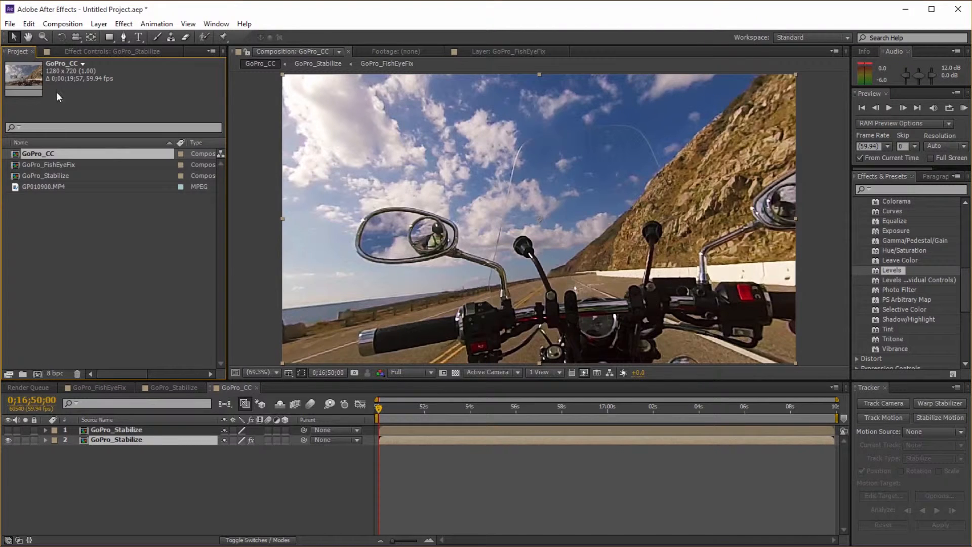
left_click(51, 166)
left_click(77, 237)
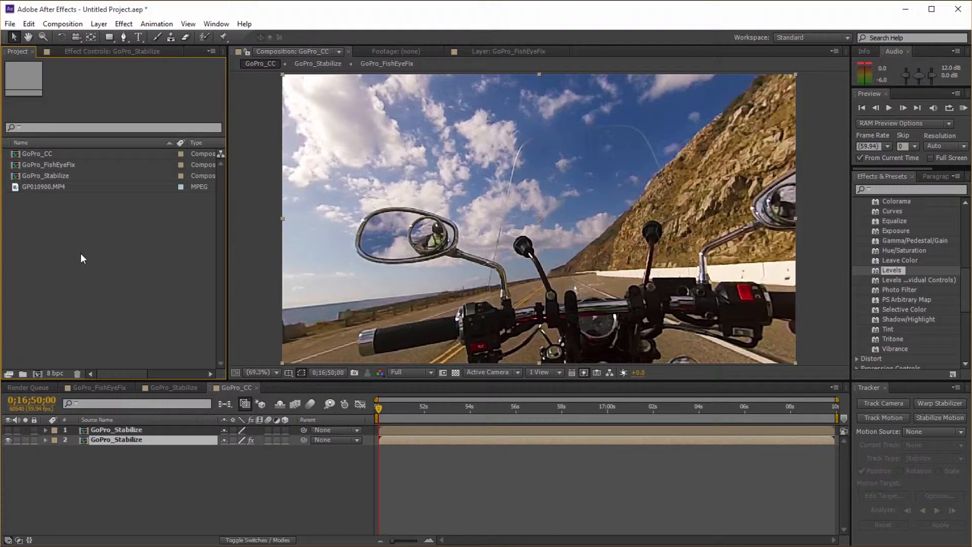
left_click(46, 157)
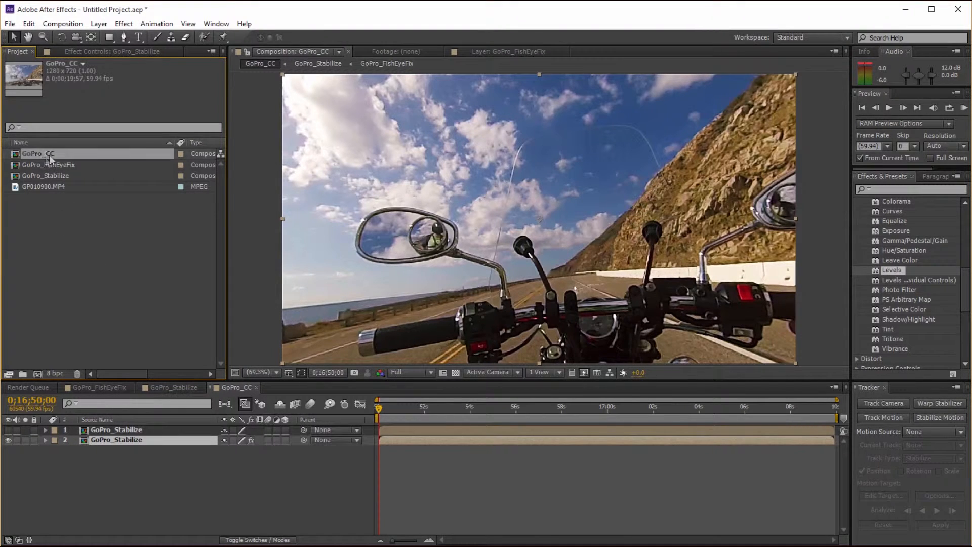
left_click_drag(67, 175, 38, 373)
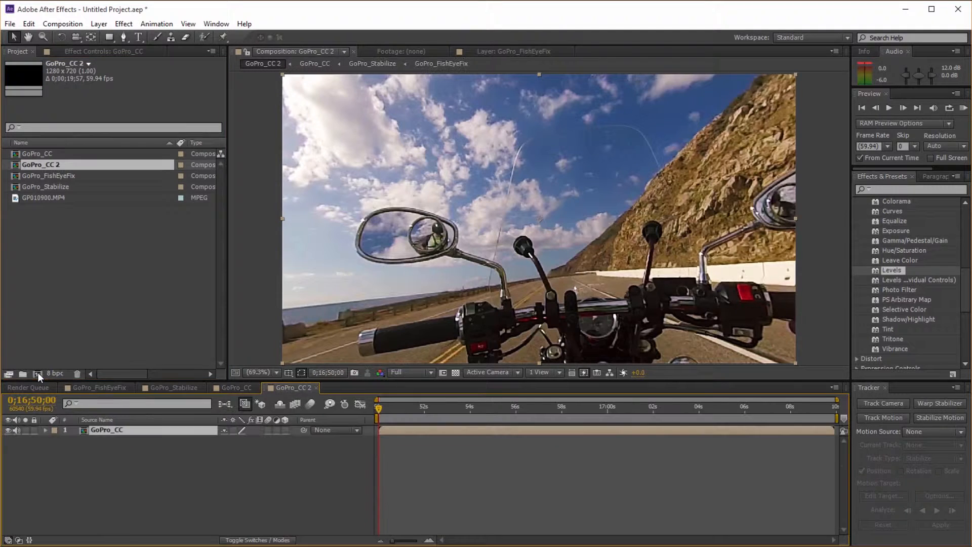
Step: Set the new composition's size to 1920 x 1080 px in its composition settings
right_click(290, 388)
left_click(339, 221)
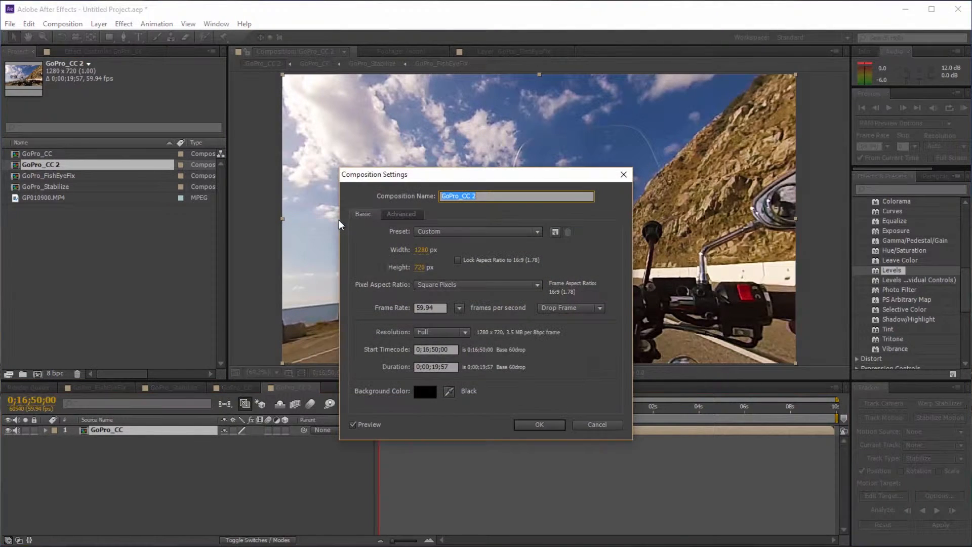
left_click(422, 250)
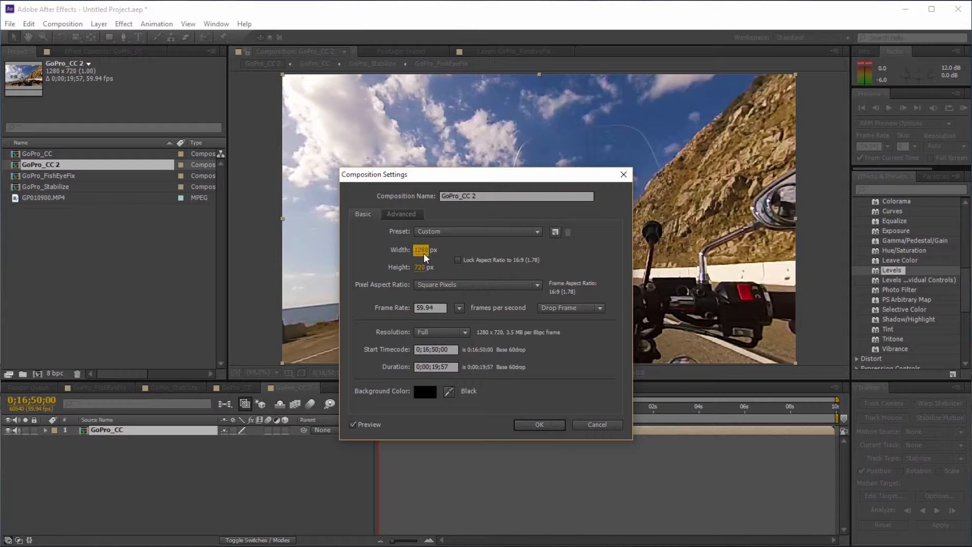
type("1920")
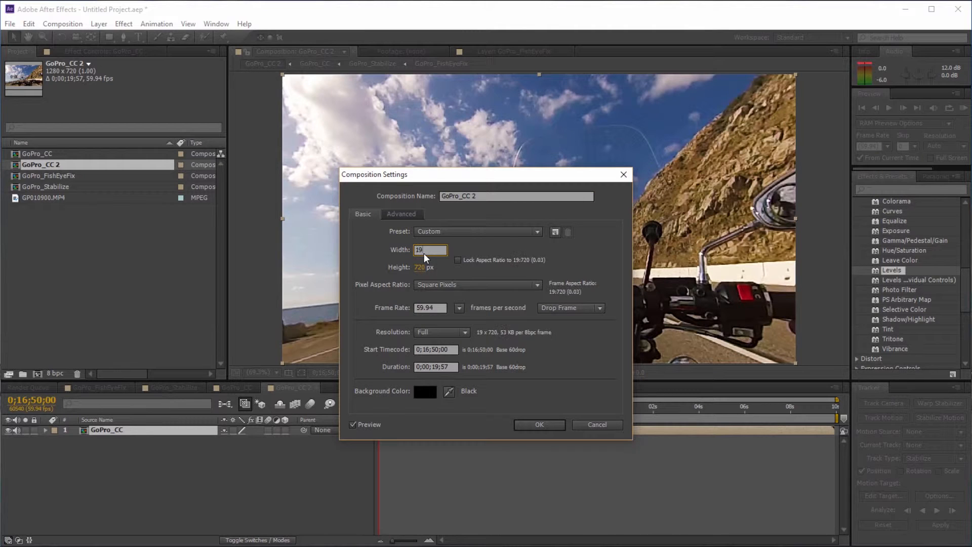
key("Tab")
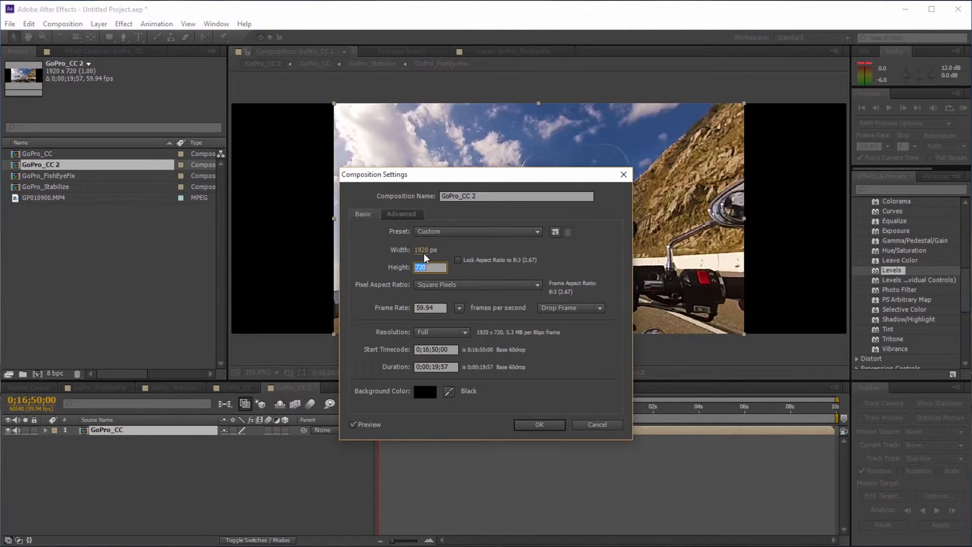
type("1080")
key("Return")
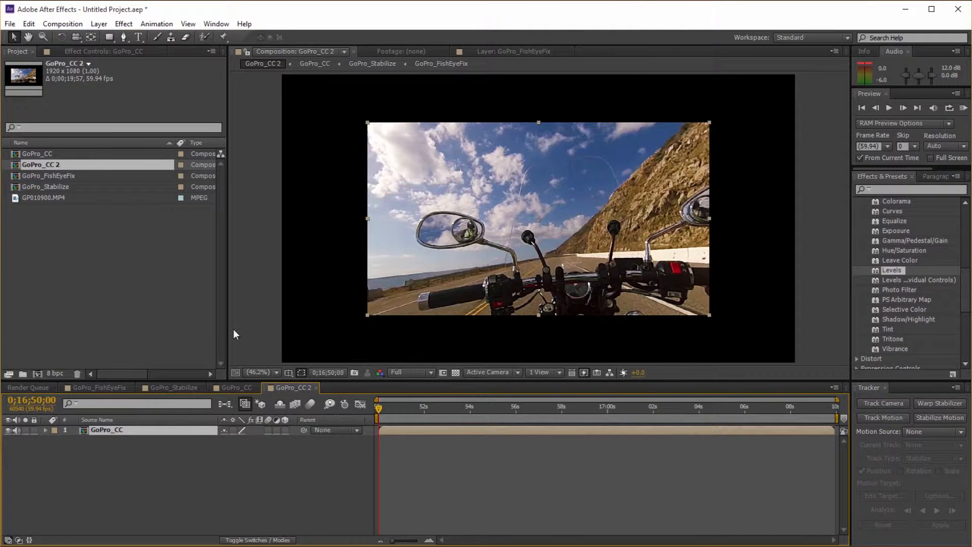
Step: Reveal the GoPro_CC layer's Scale, fit the layer to the composition, and clear the selection
key("s")
right_click(113, 430)
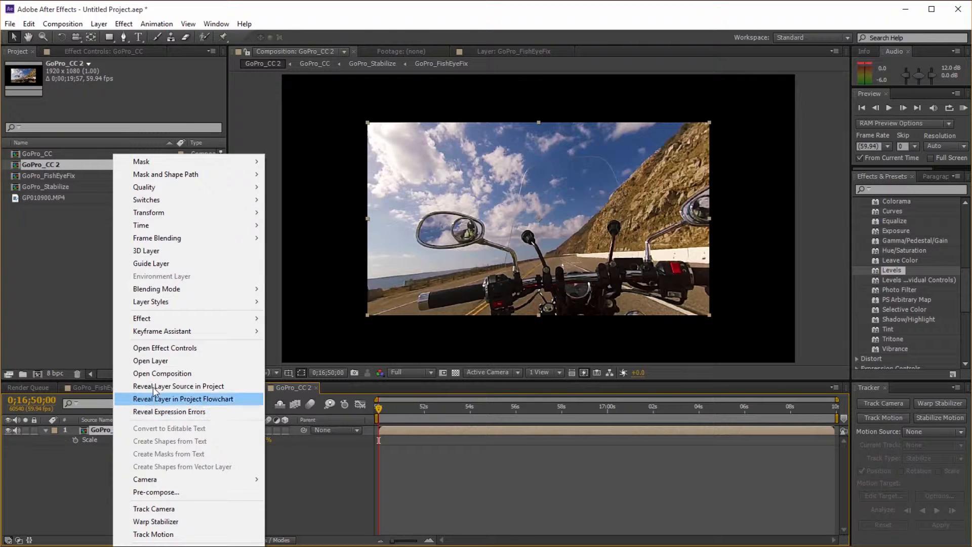
mouse_move(219, 224)
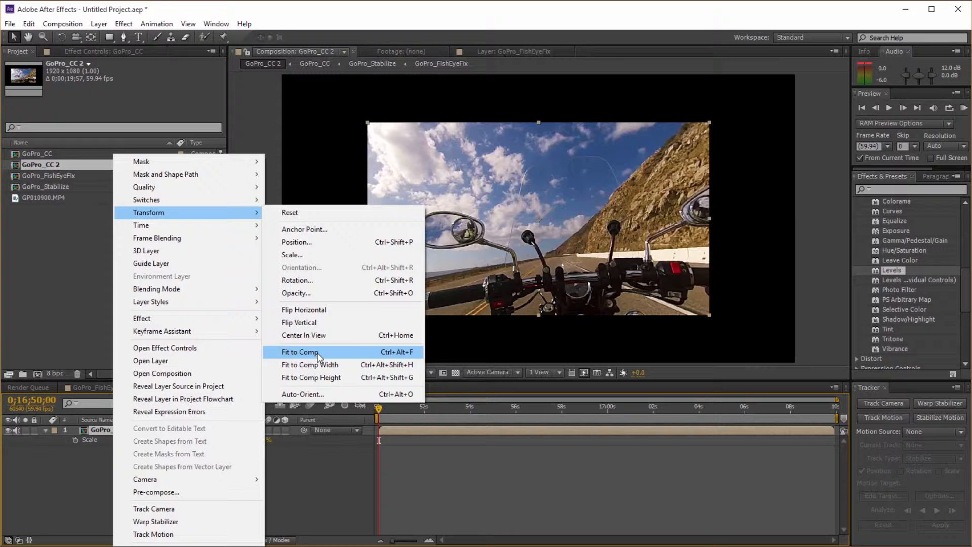
left_click(316, 352)
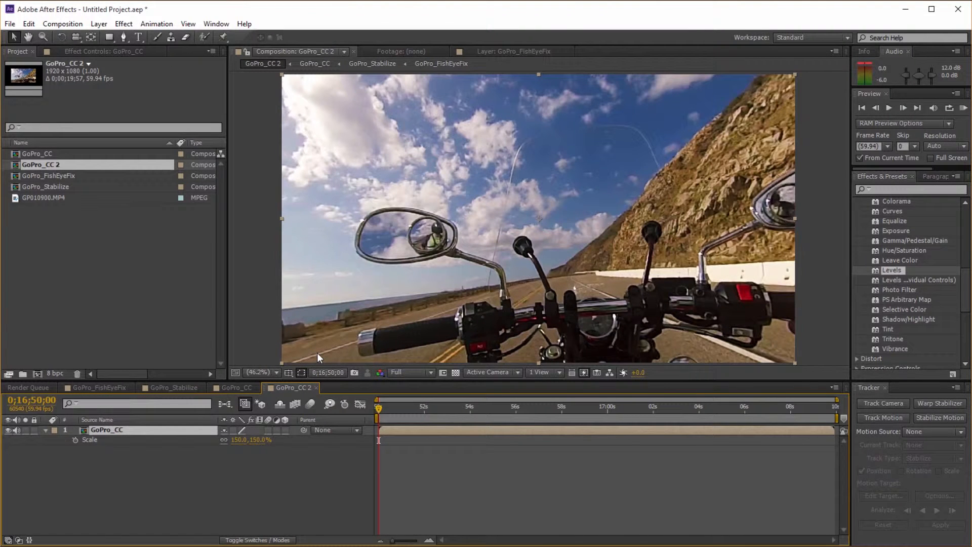
left_click(94, 496)
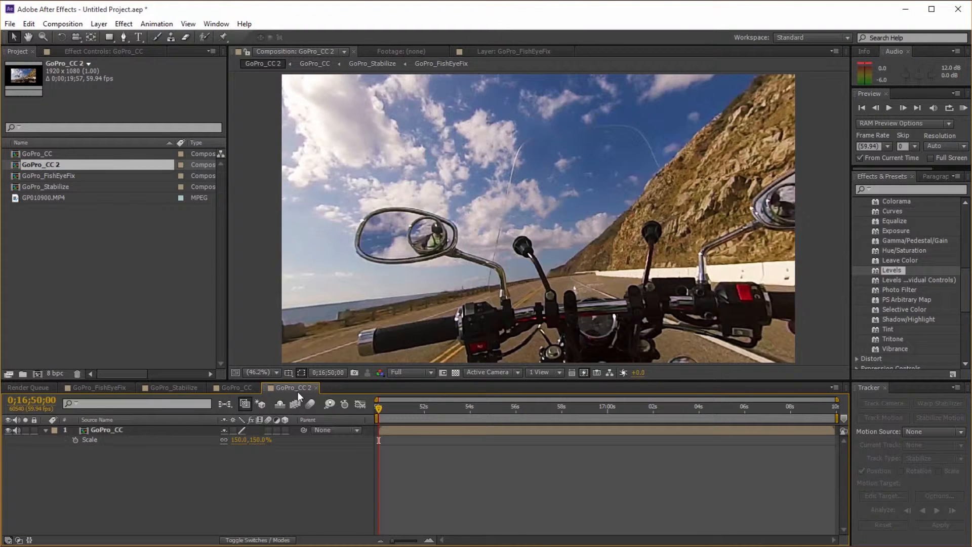
left_click(118, 248)
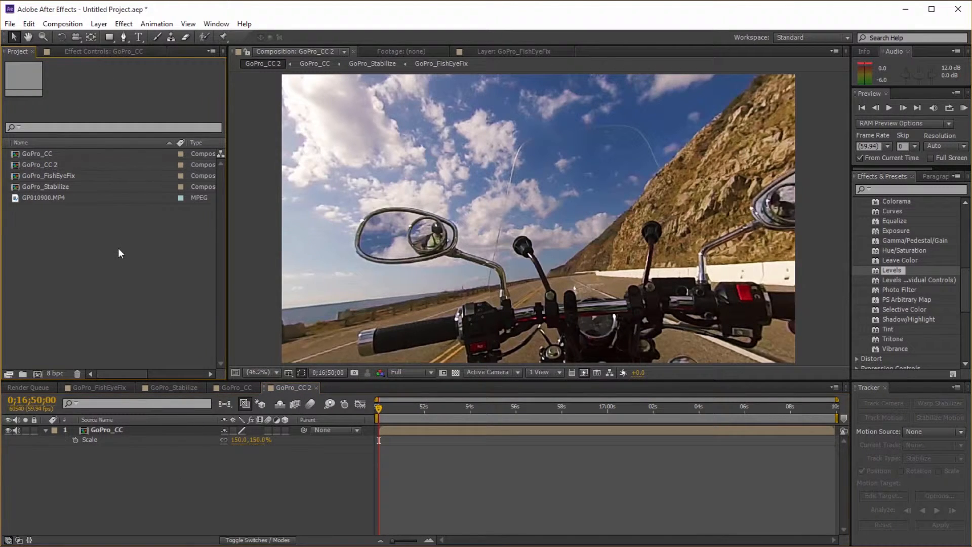